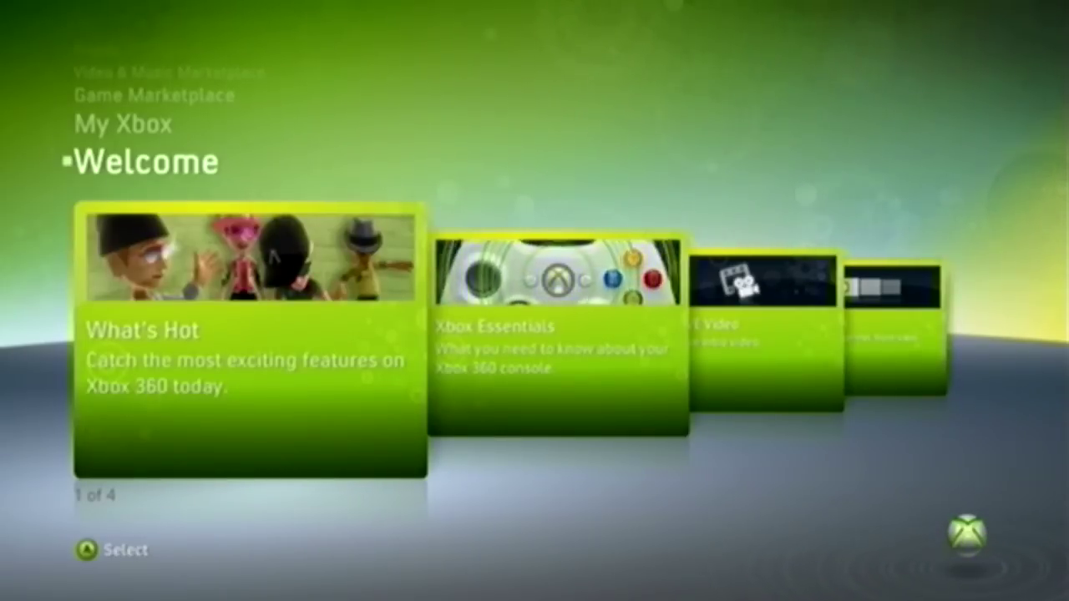
Step: Step from the Welcome channel to My Xbox and settle on its first item
key(Up)
key(Right)
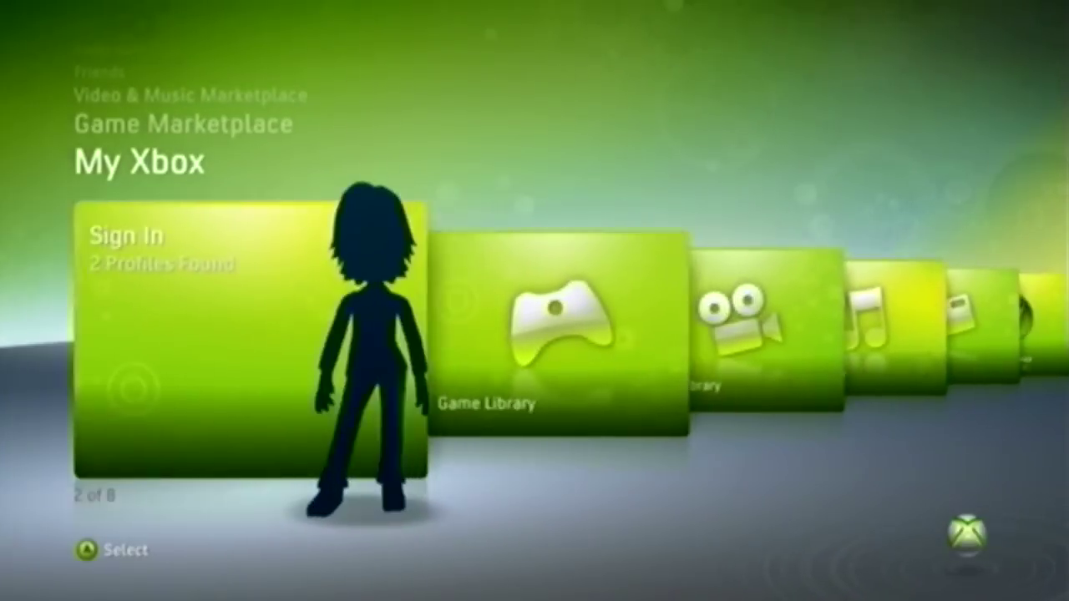
key(Left)
key(Right)
key(Right)
key(Left)
key(Left)
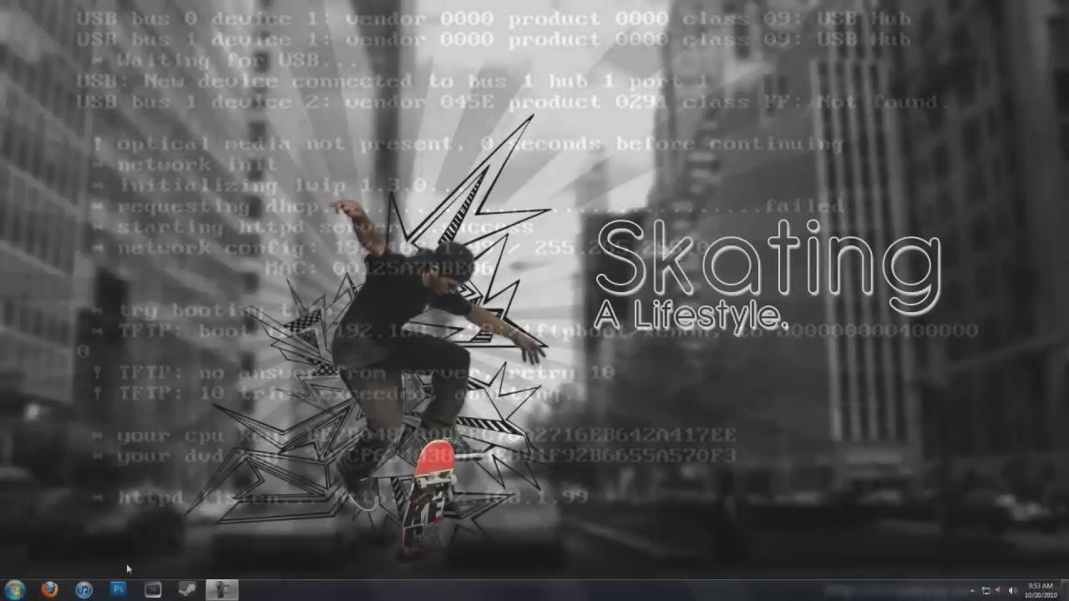
Step: Open the Dashlaunch folder in the Documents library
key(super)
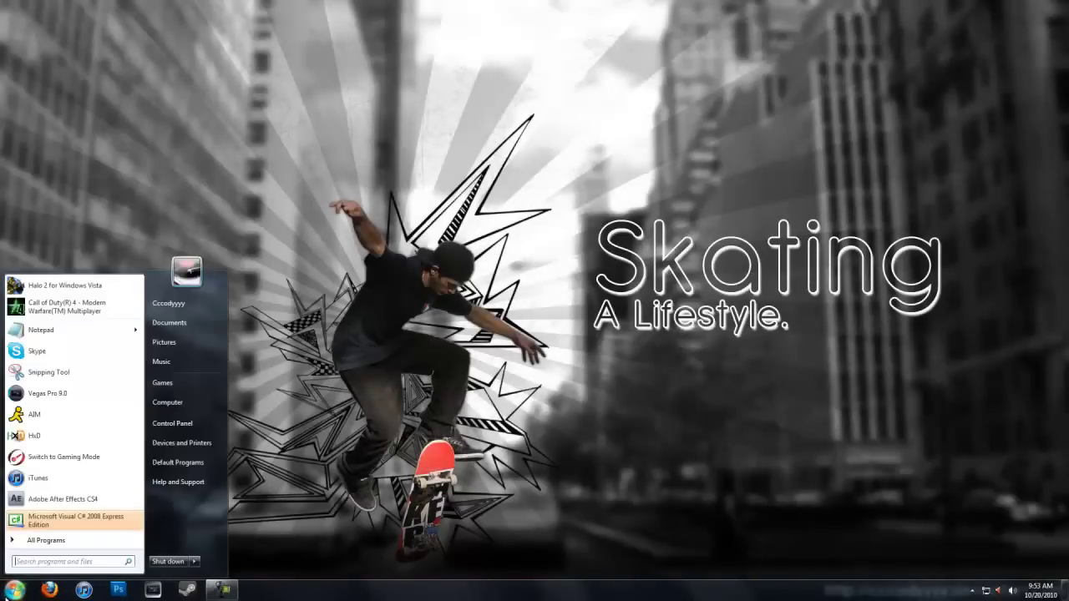
click(187, 326)
scroll(392, 259, down, 5)
scroll(391, 253, up, 5)
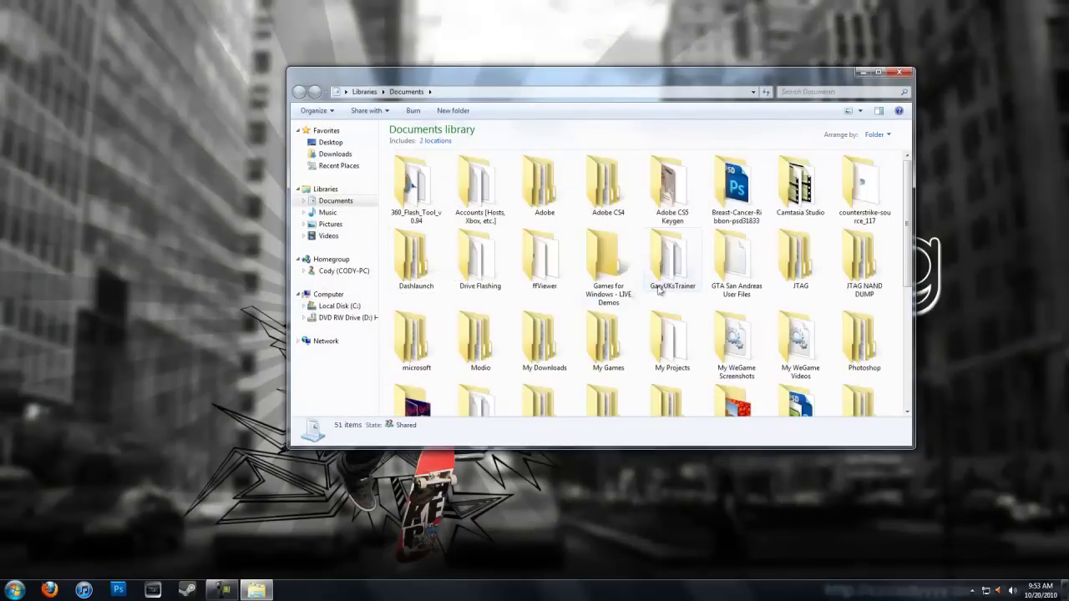
click(466, 277)
double_click(423, 279)
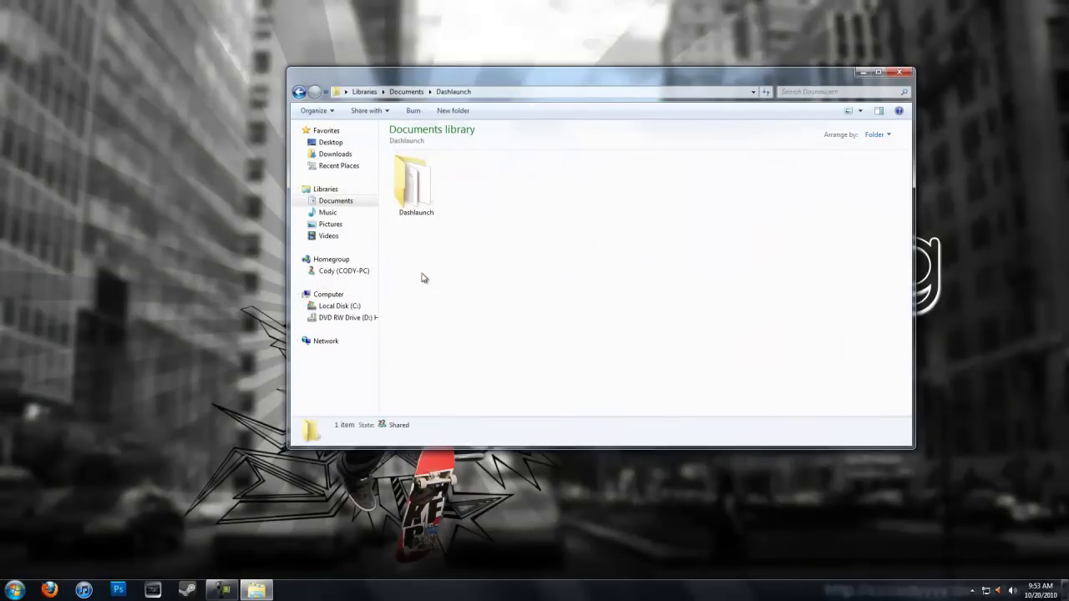
Step: Launch freeBOOT_ToolBox_Maker24 from the inner Dashlaunch folder, select its CPU key text, and move it aside
double_click(417, 187)
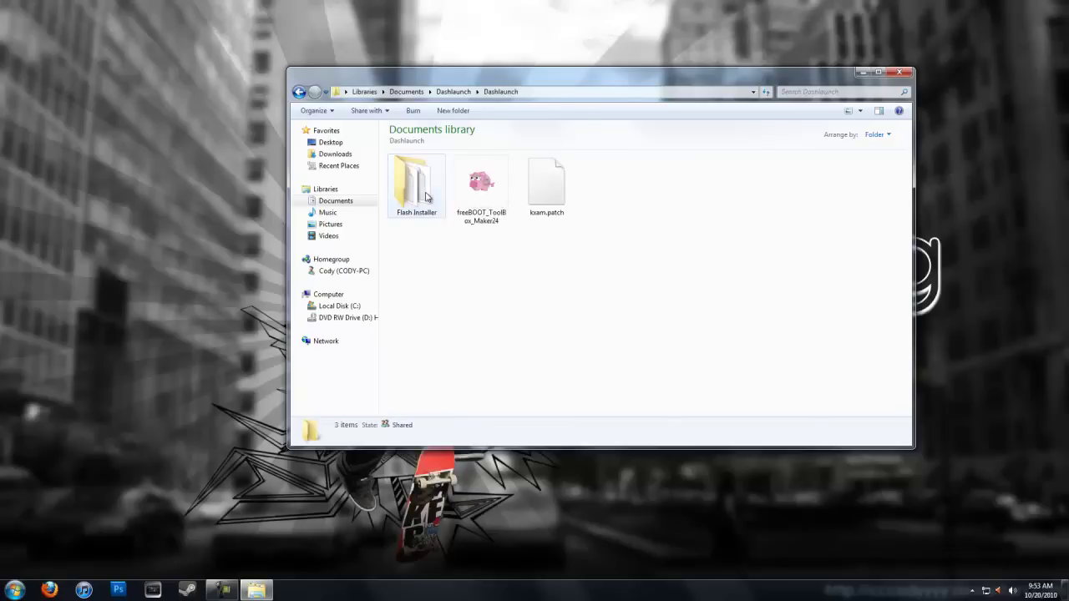
double_click(495, 207)
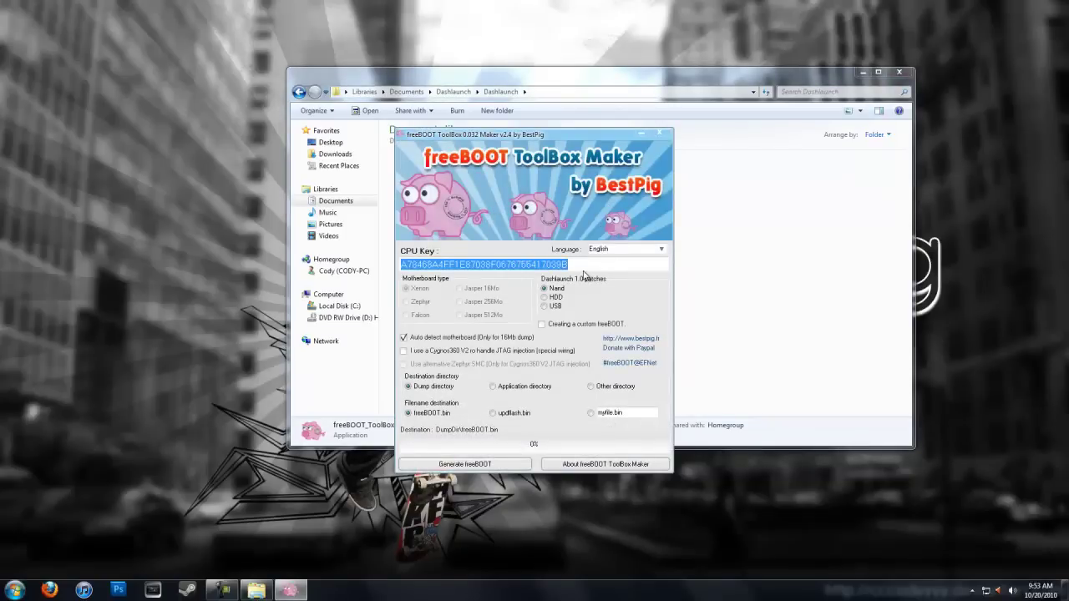
drag(584, 265, 417, 264)
drag(493, 133, 635, 81)
Step: Clear the existing CPU key and return Explorer to the Documents library
double_click(721, 214)
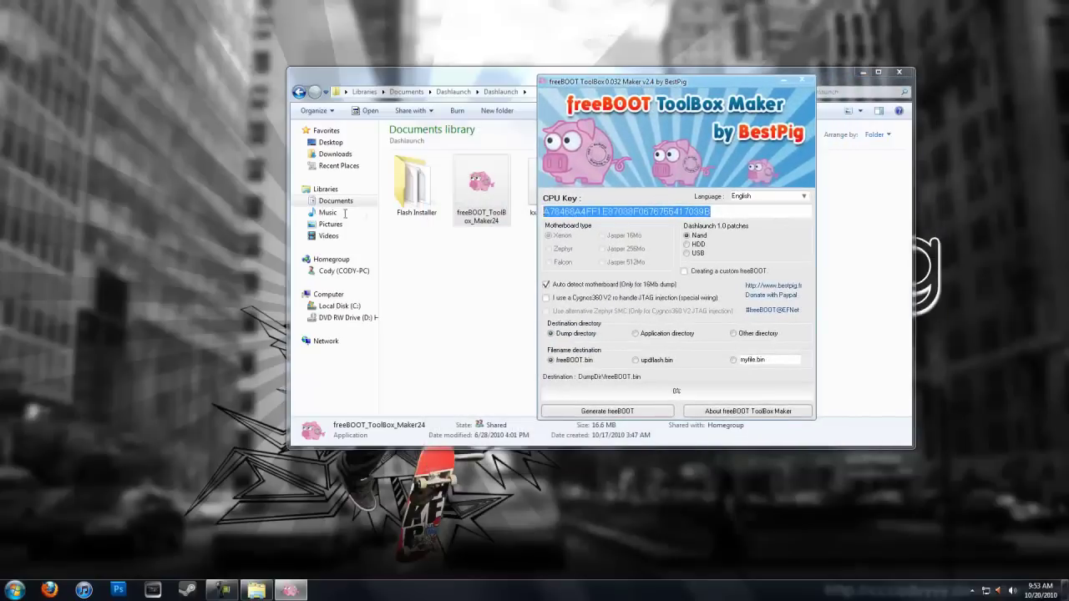
key(BackSpace)
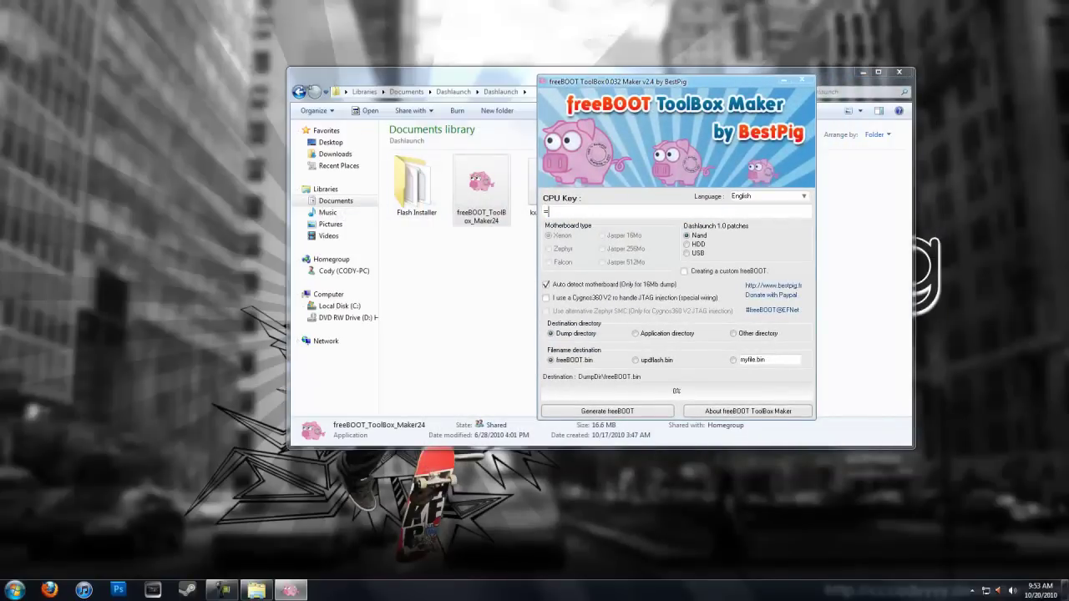
click(289, 101)
click(299, 92)
click(314, 92)
click(299, 92)
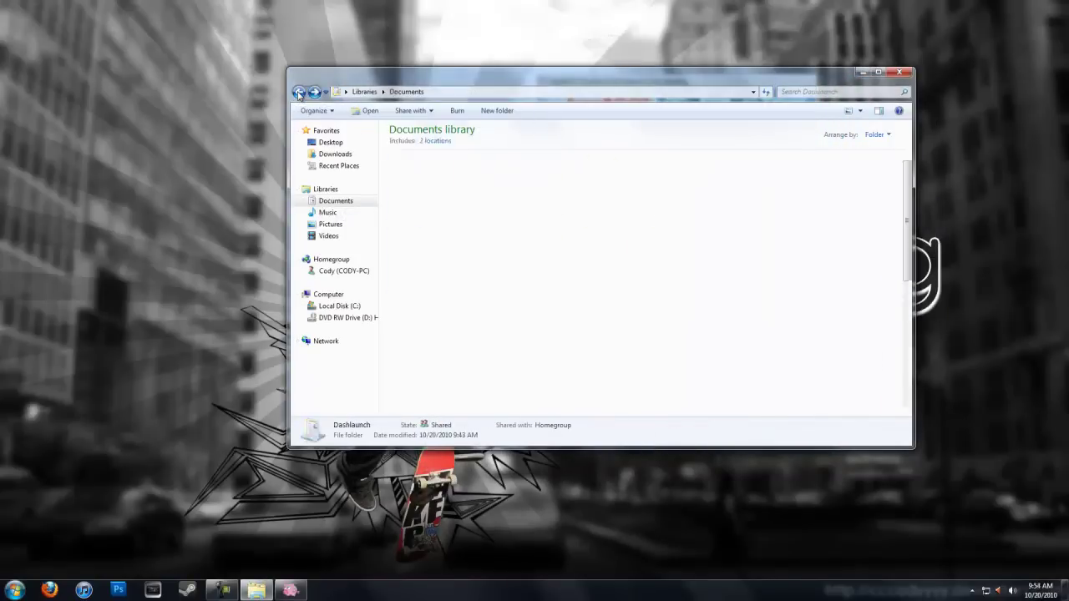
Step: Open KV_Info from JTAG > JTAG NAND DUMP > original, after freeboot.bin fails to open
double_click(800, 259)
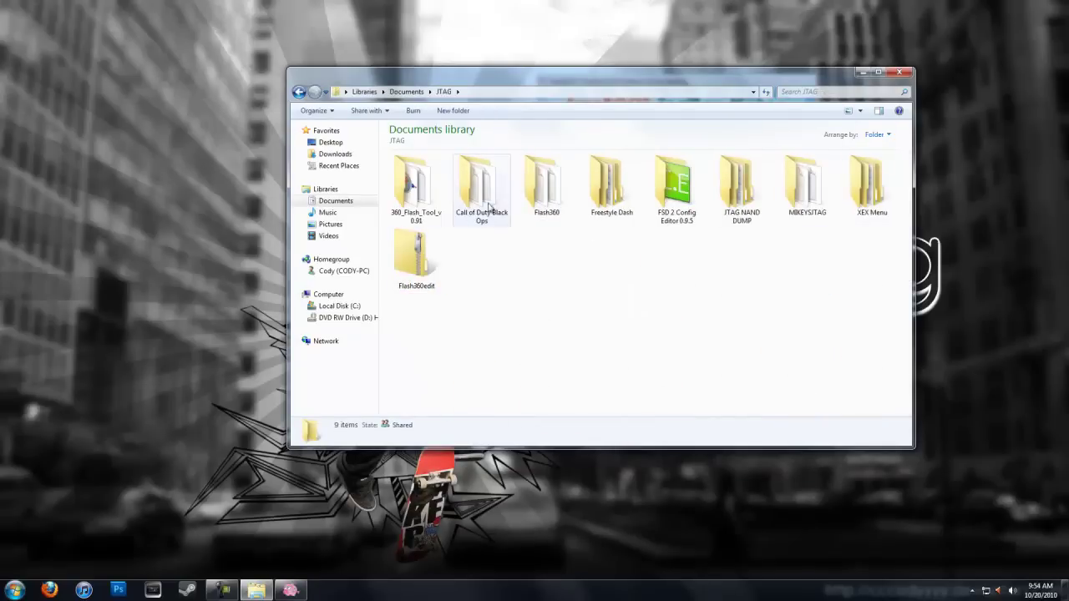
double_click(740, 185)
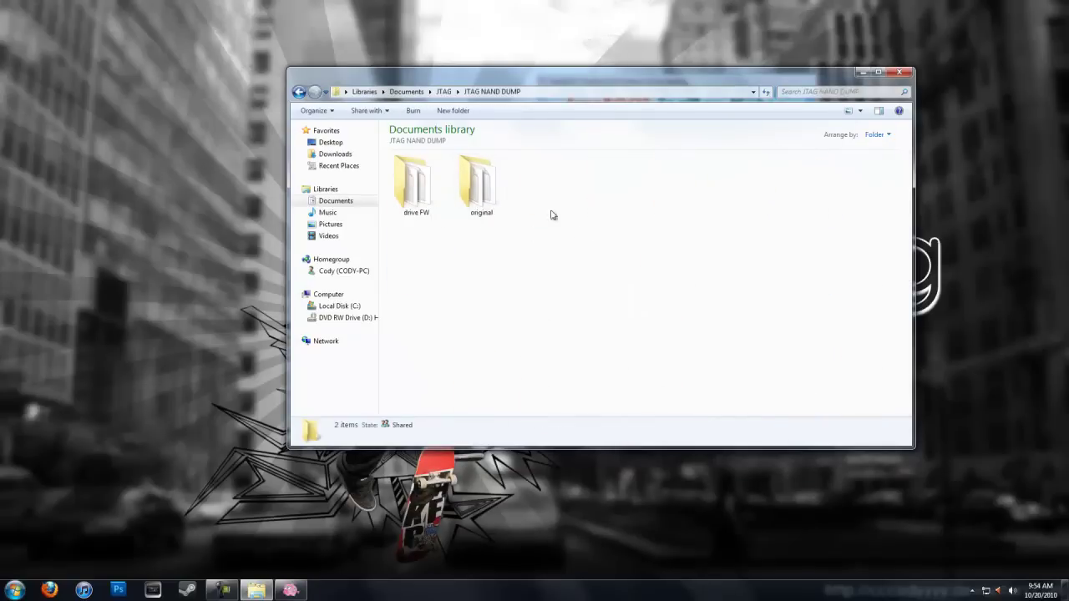
double_click(476, 188)
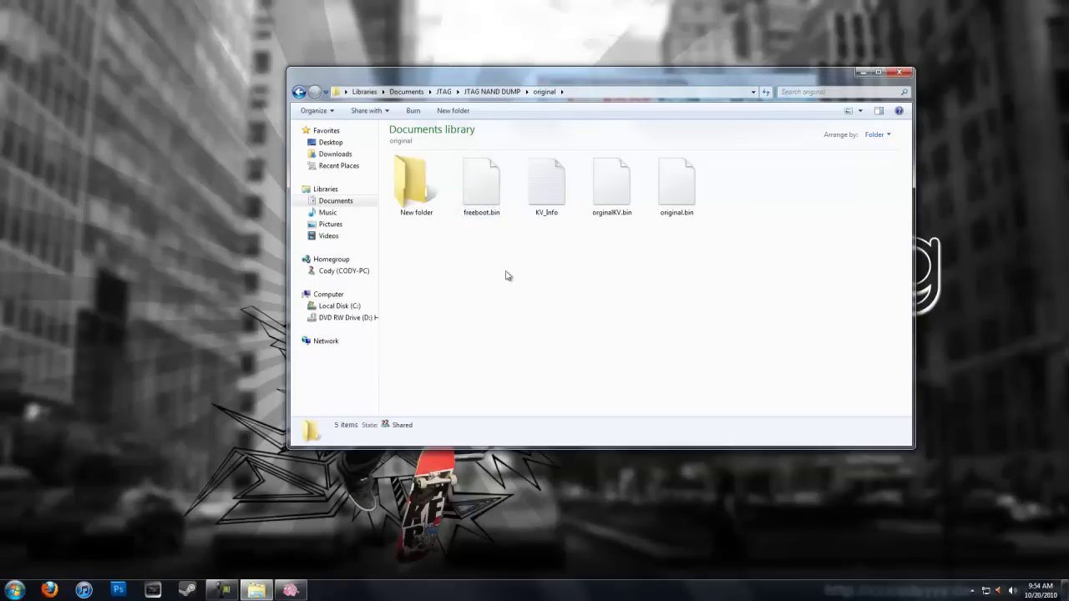
double_click(471, 181)
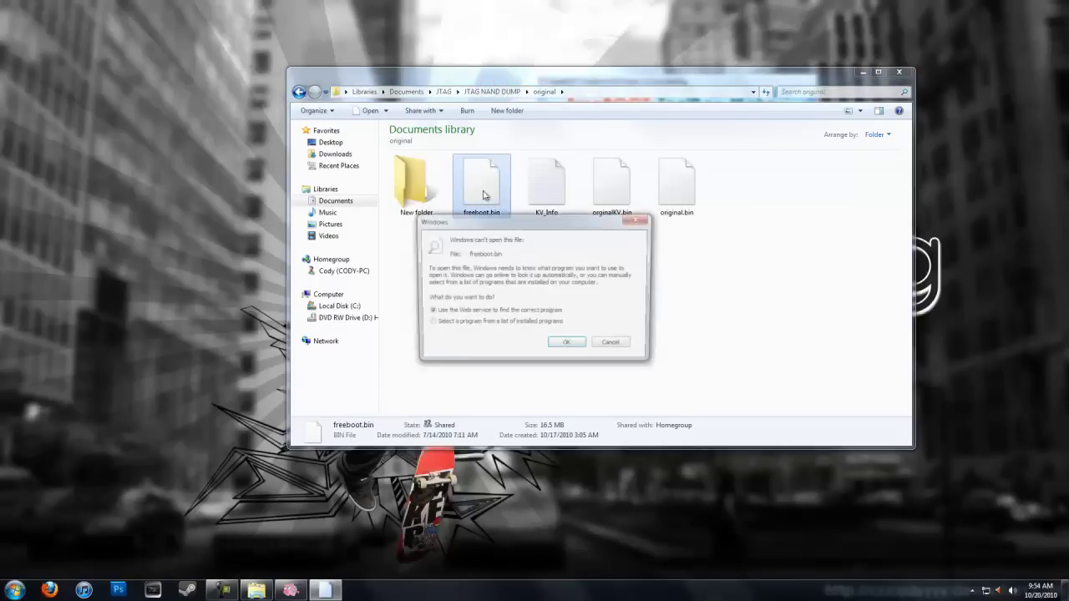
click(613, 345)
double_click(545, 181)
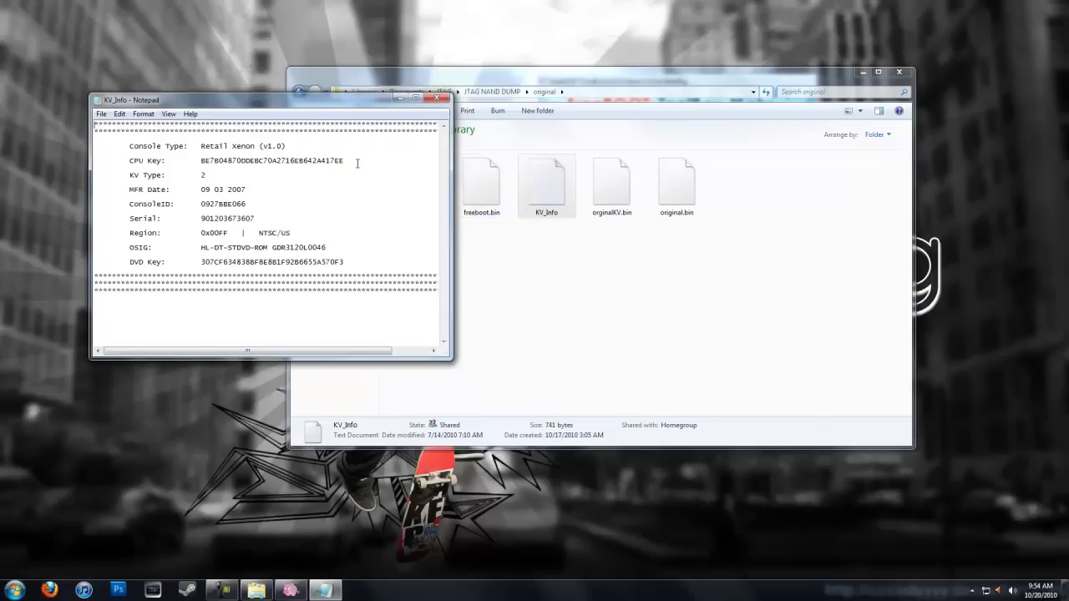
Step: Copy the CPU key value from KV_Info, then close Notepad and Explorer
drag(350, 163, 201, 159)
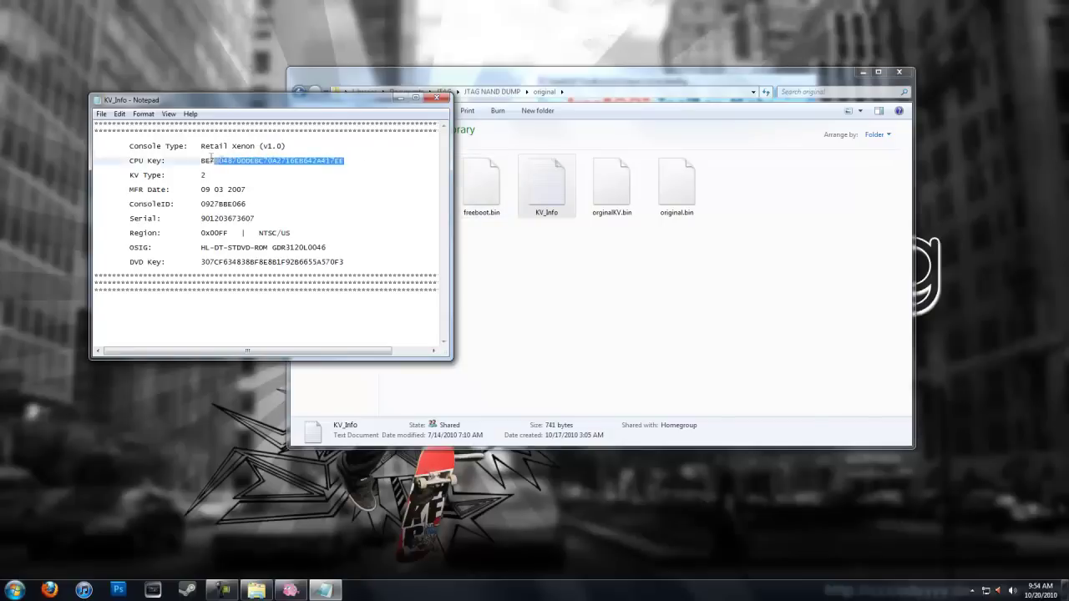
right_click(202, 159)
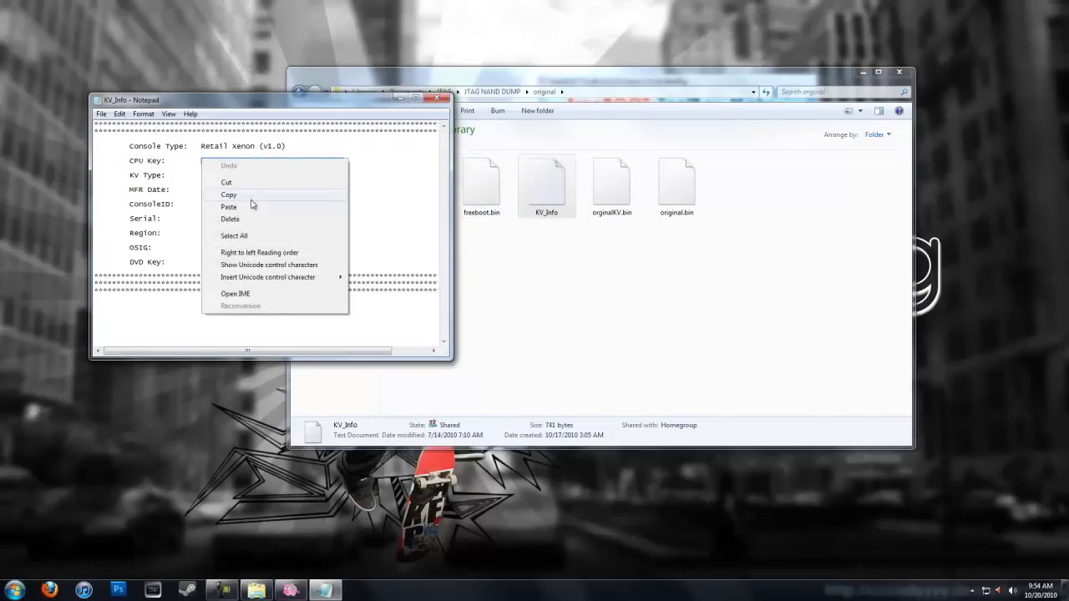
click(250, 198)
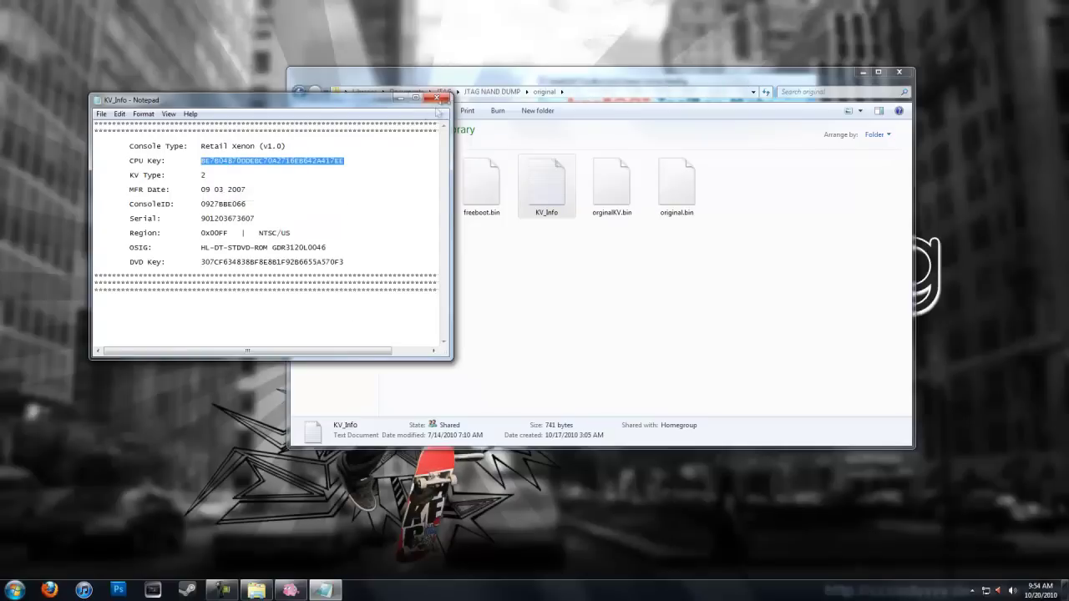
click(435, 98)
click(900, 72)
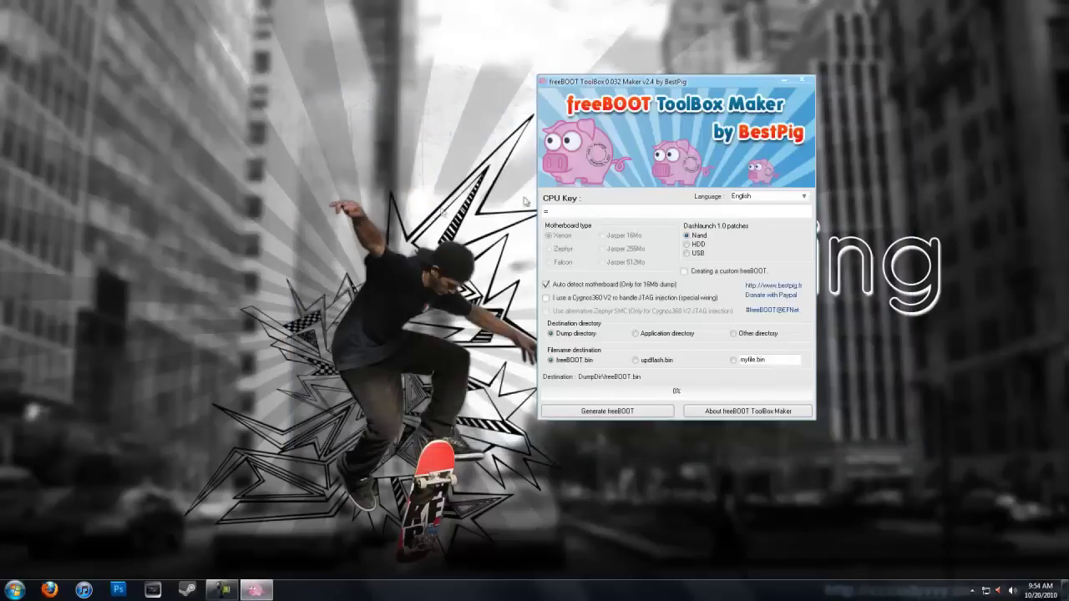
Step: Paste the copied CPU key and set the output directory to the Desktop
key(ctrl+v)
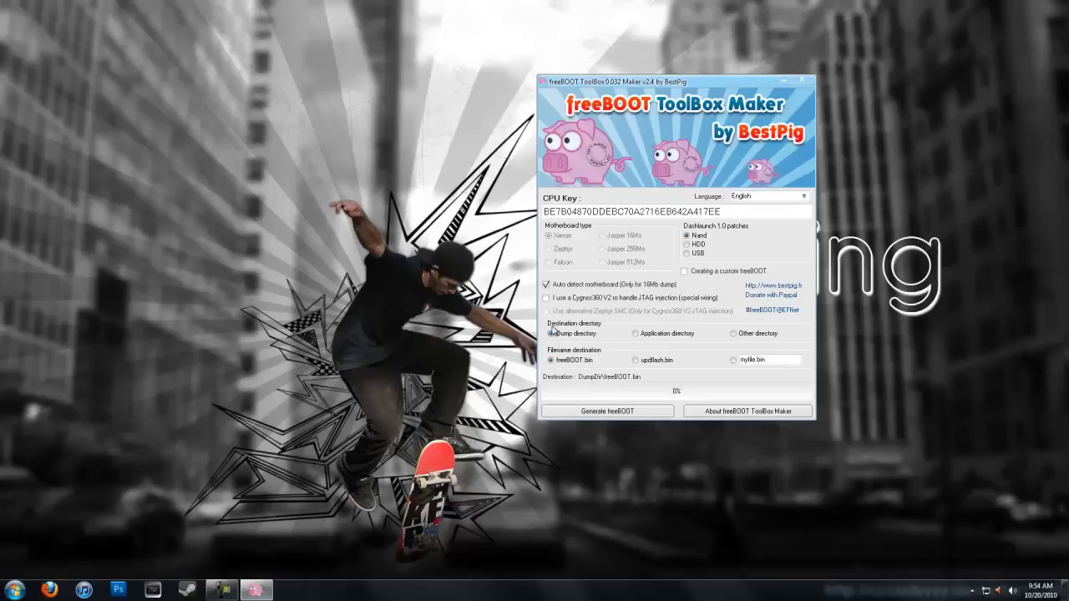
click(733, 333)
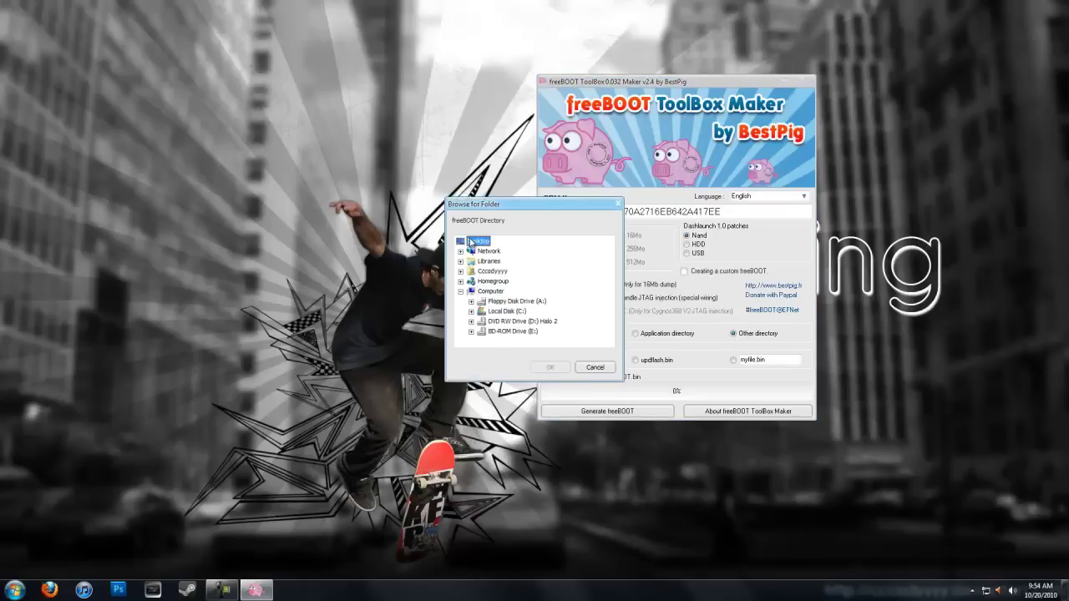
click(472, 241)
click(553, 367)
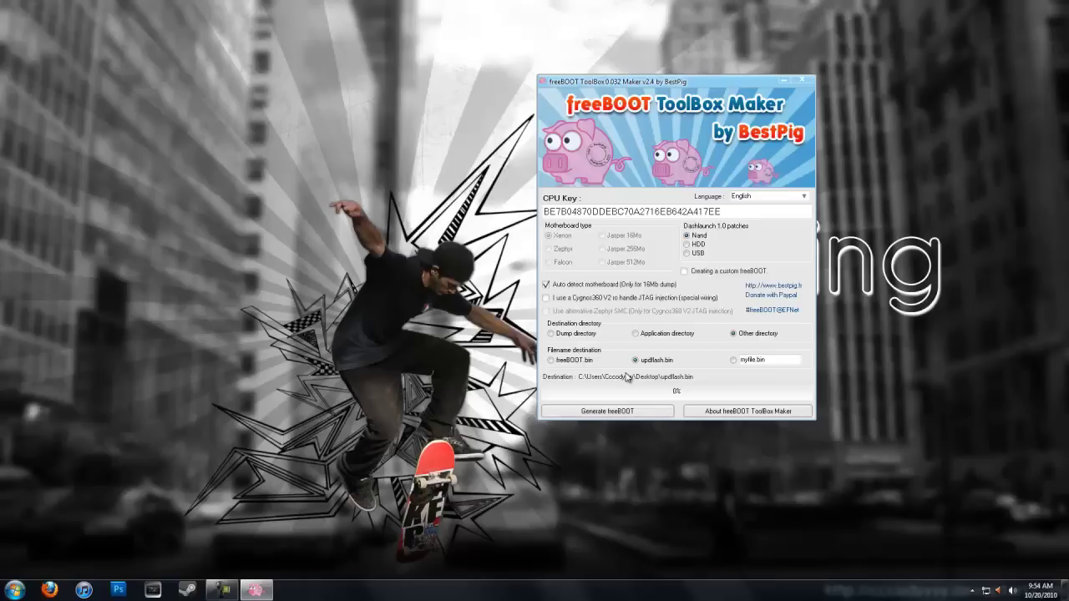
Step: Start generating the freeBOOT image and dismiss the colour scheme notification
click(599, 414)
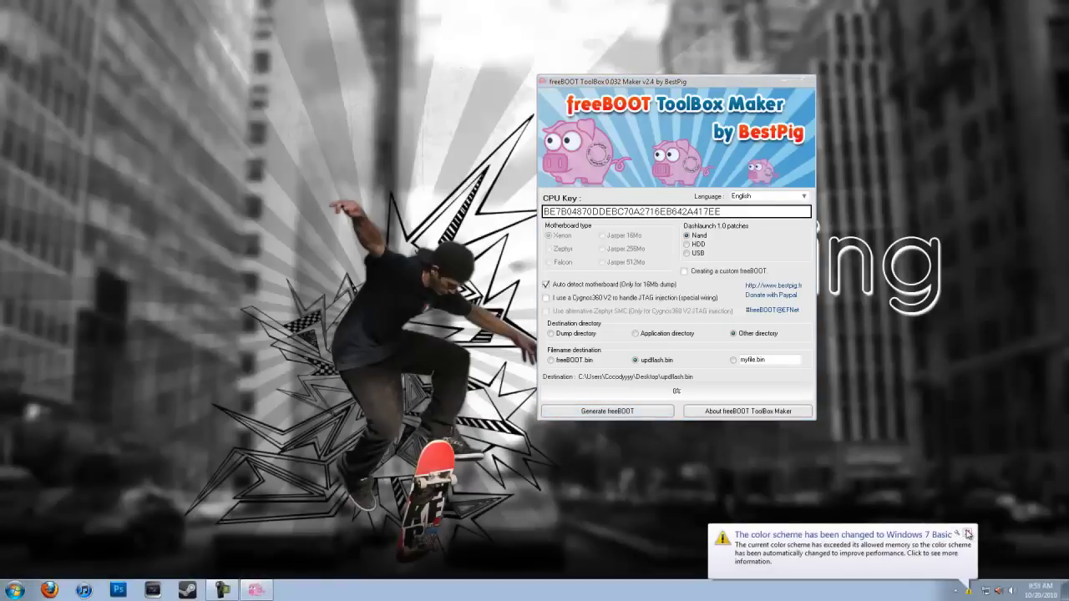
click(968, 534)
drag(617, 87, 549, 88)
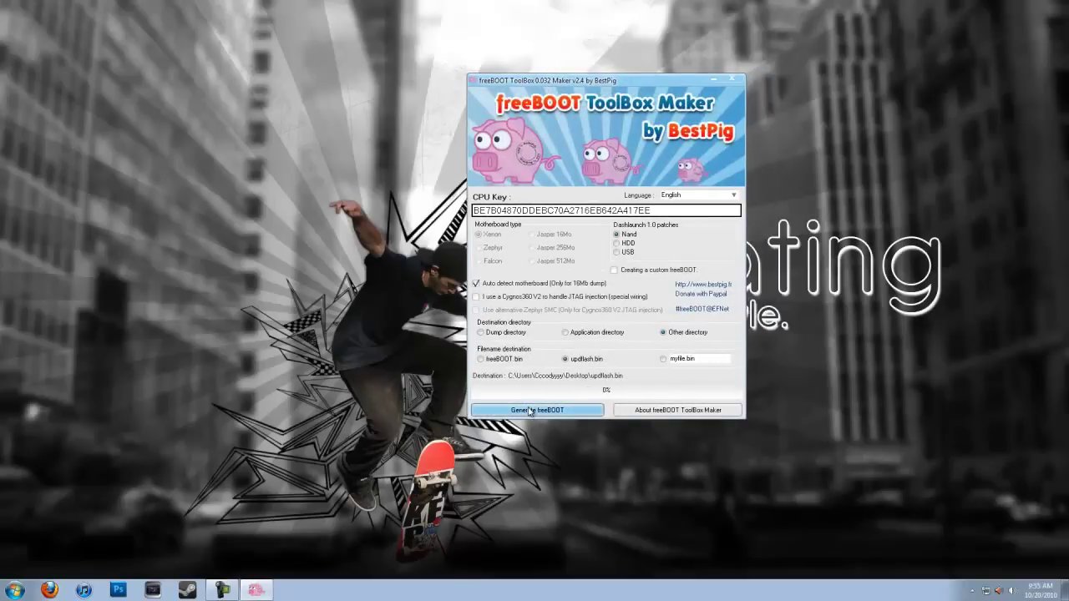
Step: Load freeboot.bin from Documents\JTAG\JTAG NAND DUMP\original as the source dump
click(530, 410)
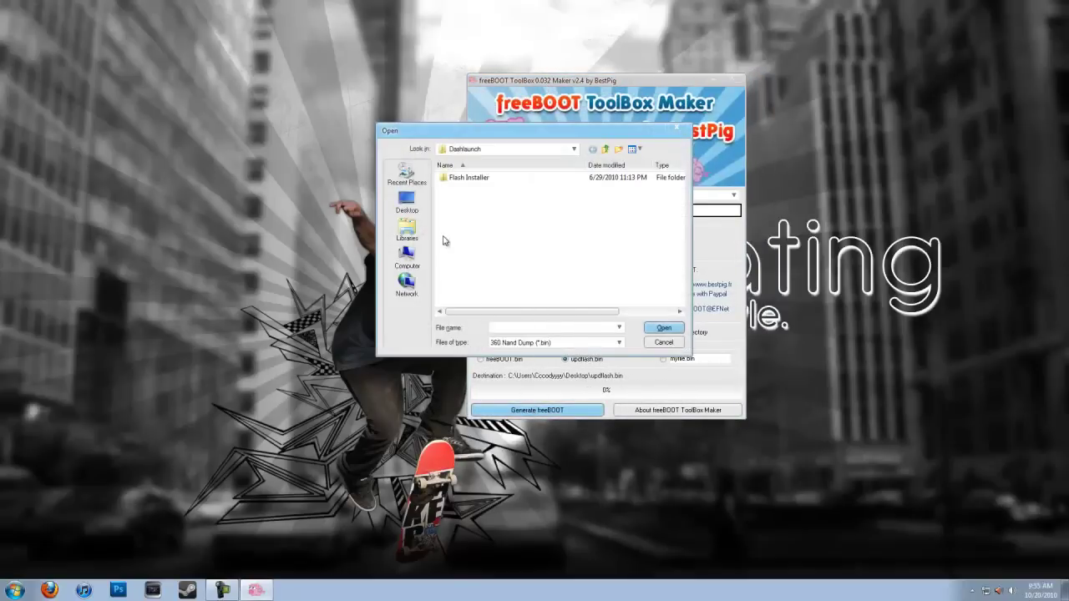
click(407, 229)
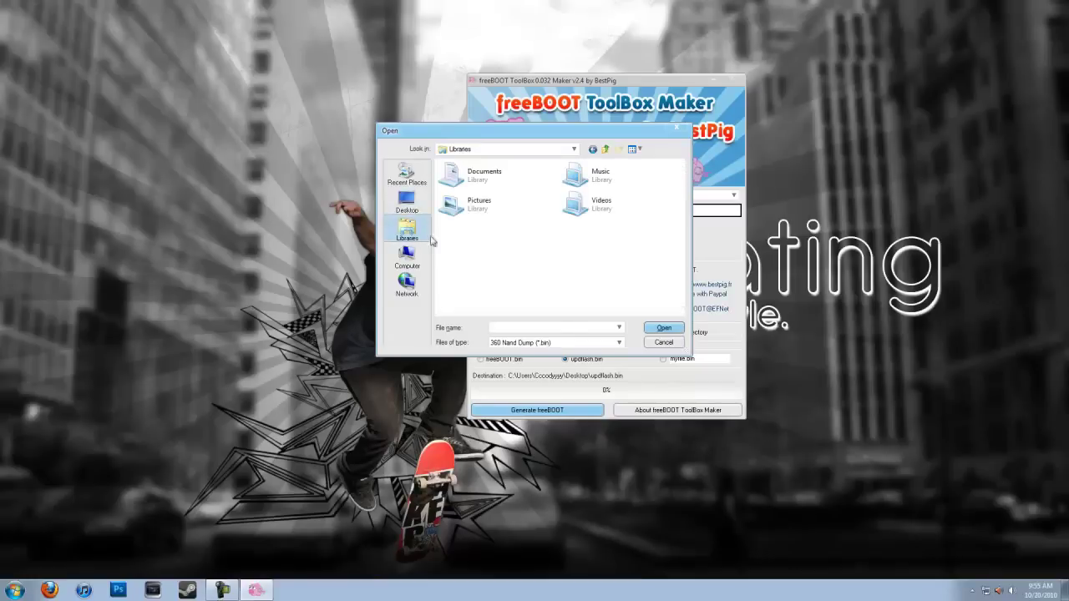
double_click(466, 180)
scroll(592, 241, down, 3)
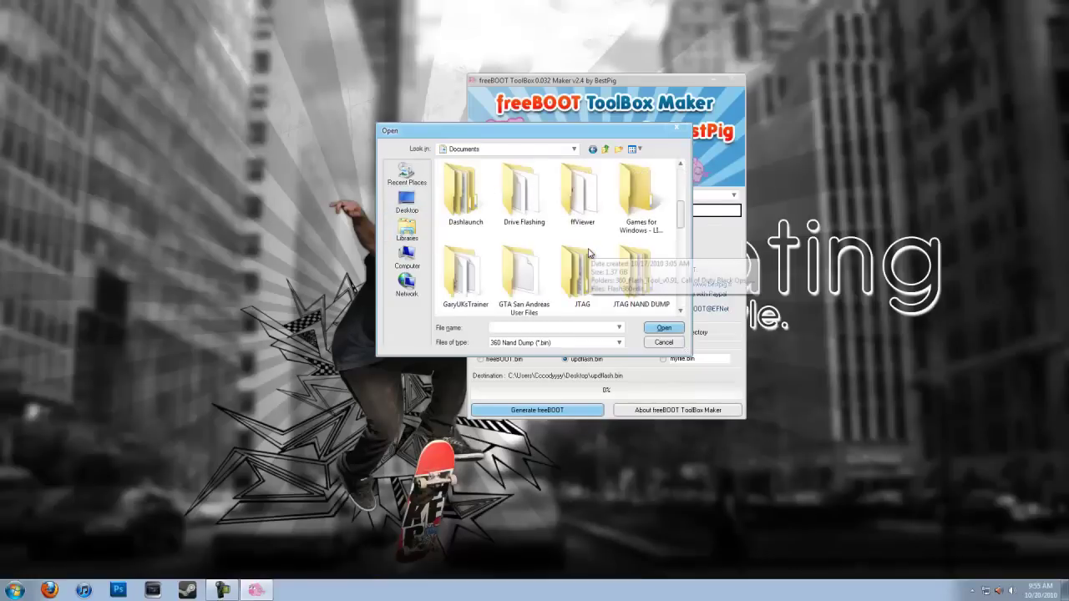
double_click(563, 283)
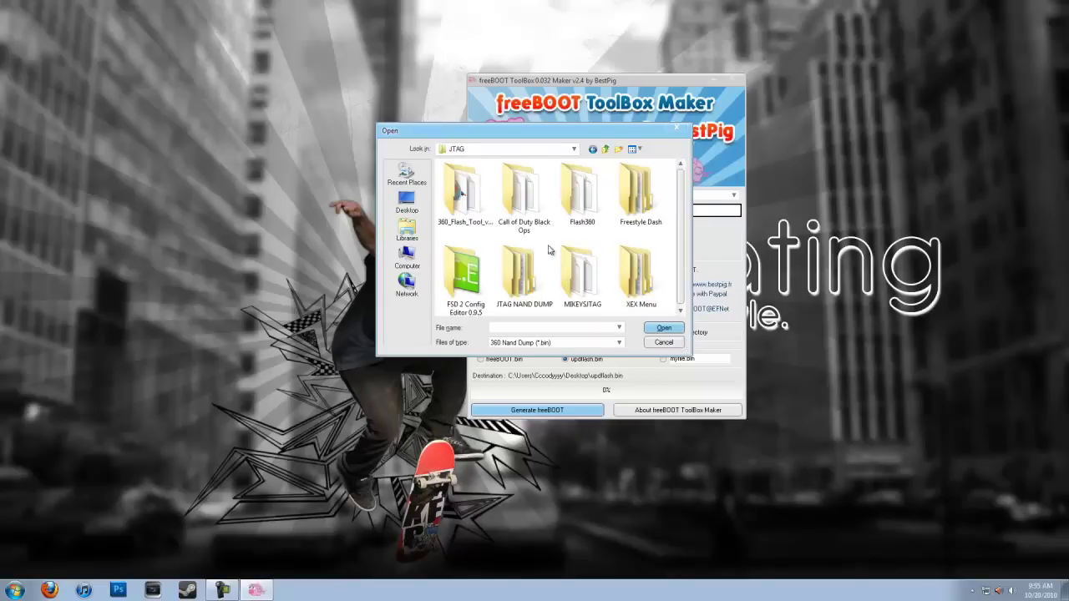
double_click(531, 277)
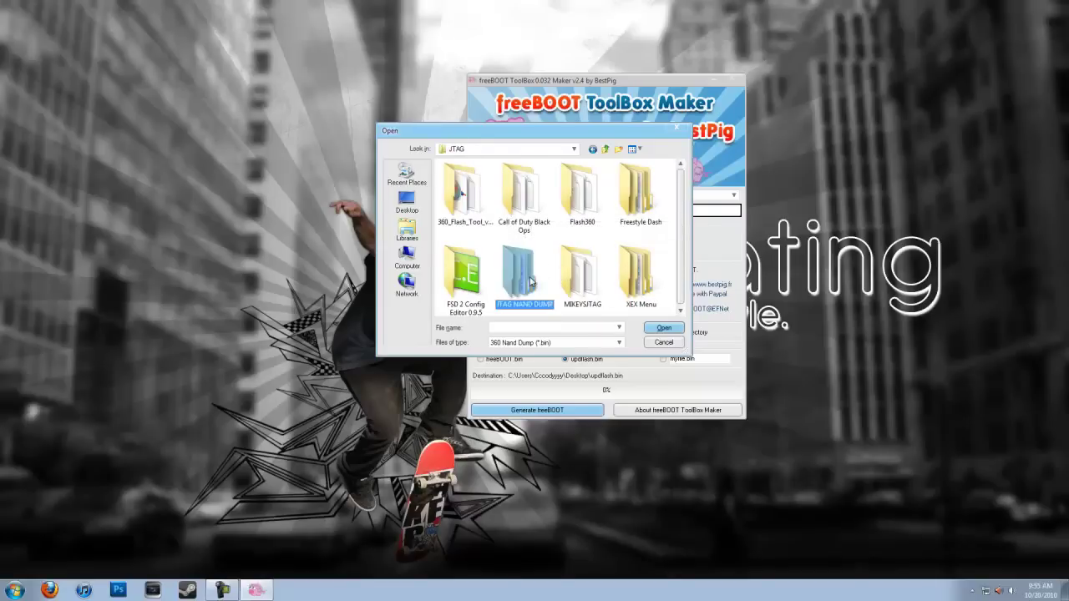
click(528, 211)
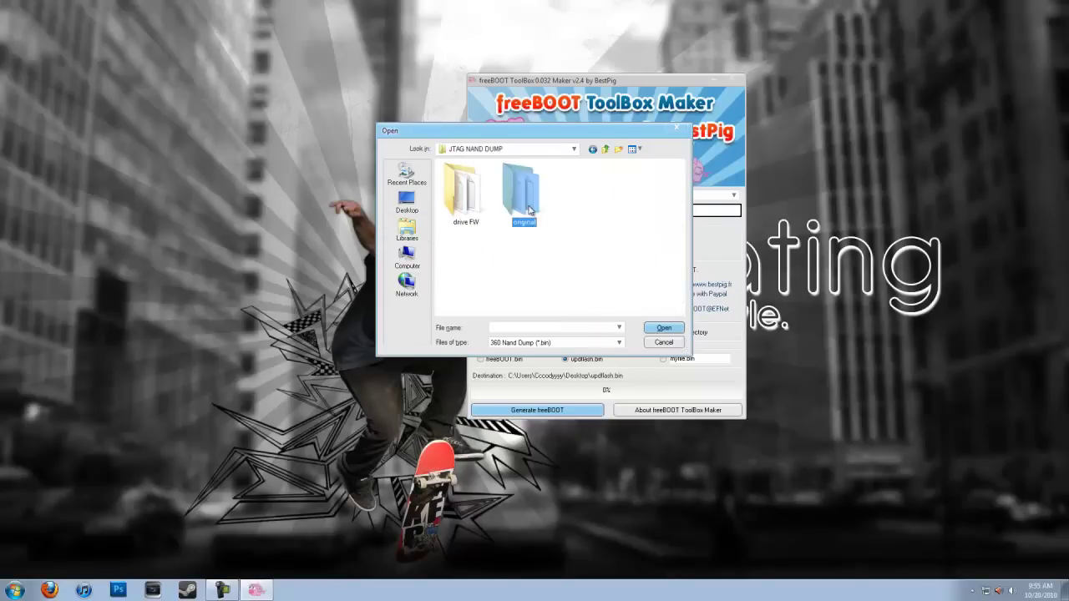
double_click(516, 212)
double_click(523, 192)
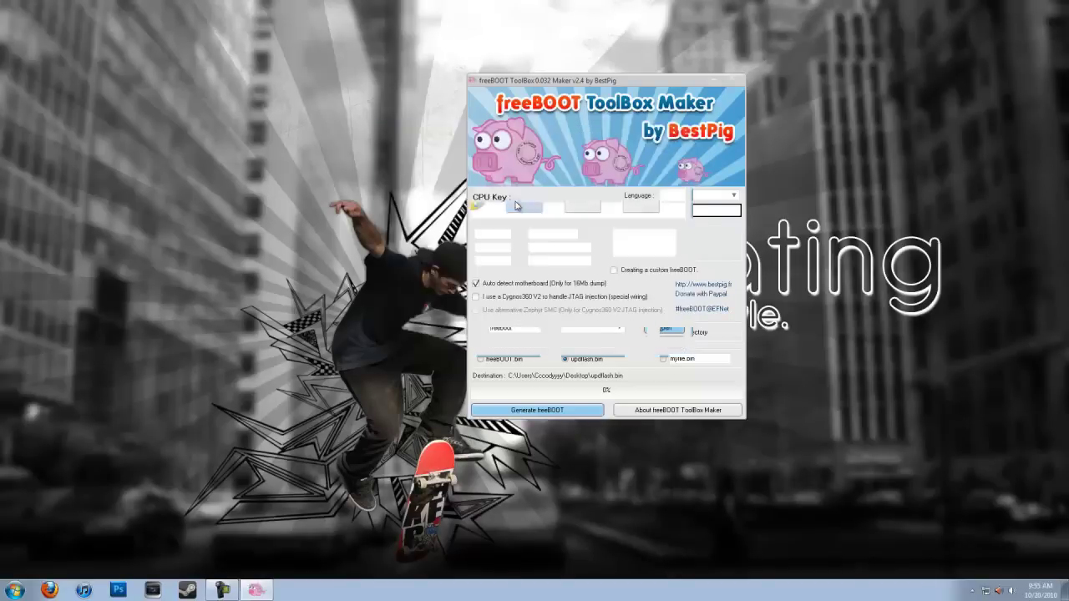
Step: Output to the Desktop for a Xenon board, overwrite updflash.bin, then close the tool
click(663, 333)
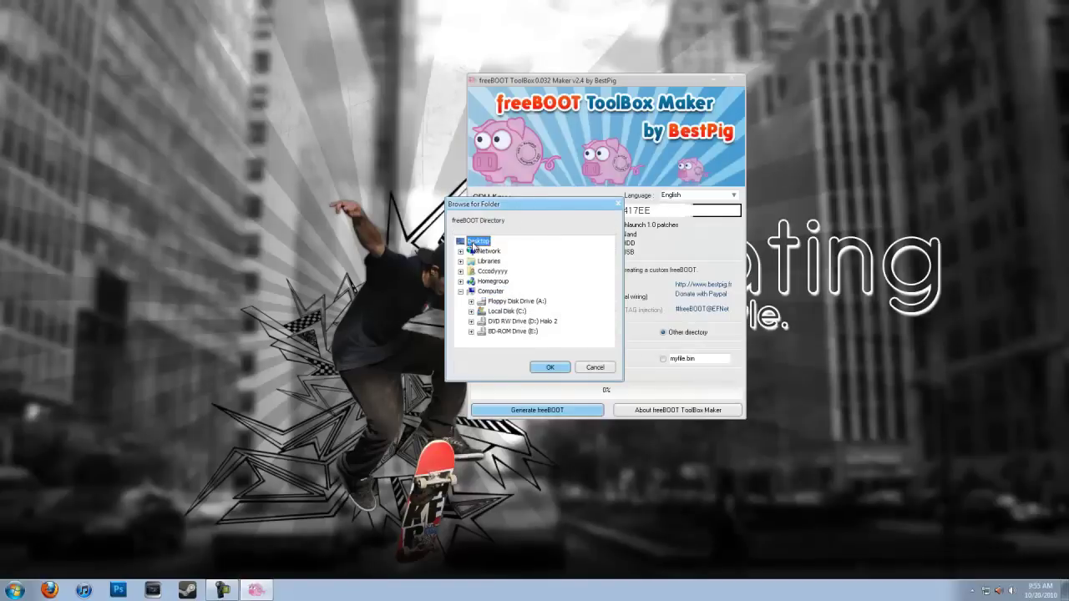
click(560, 368)
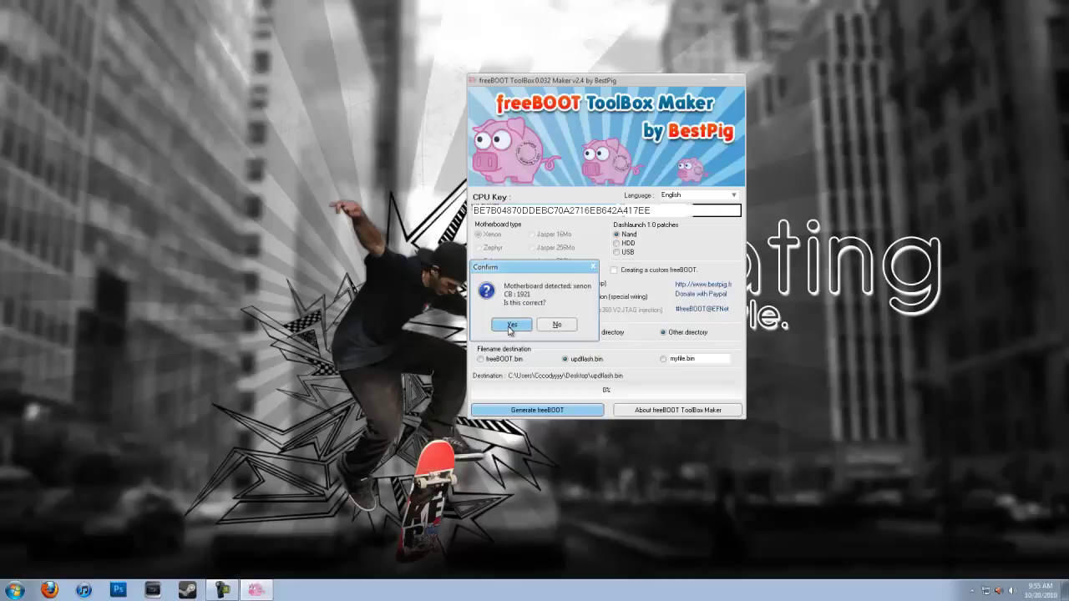
click(510, 325)
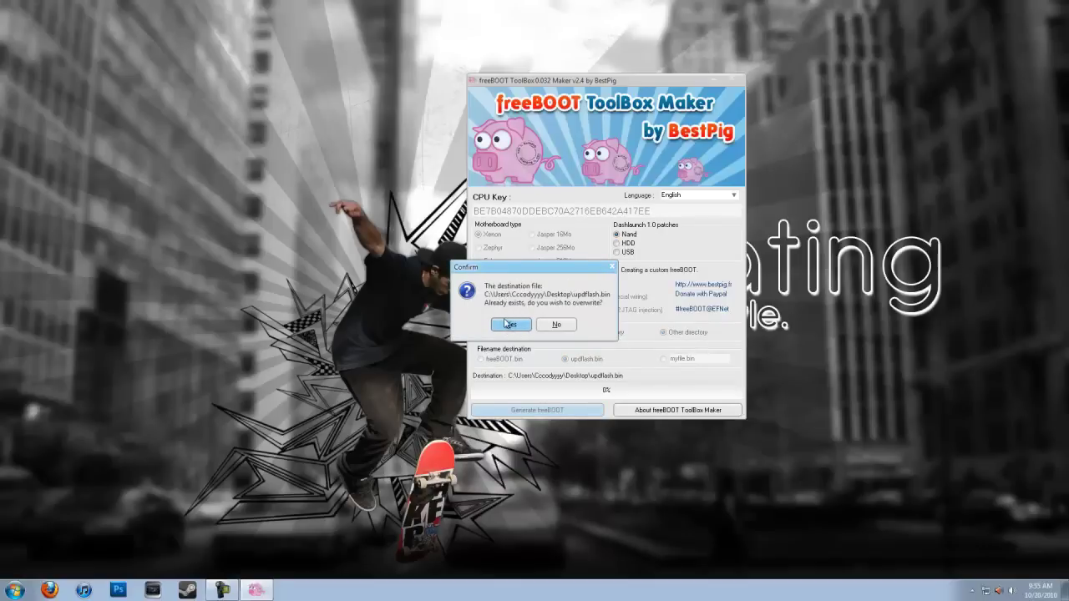
click(14, 589)
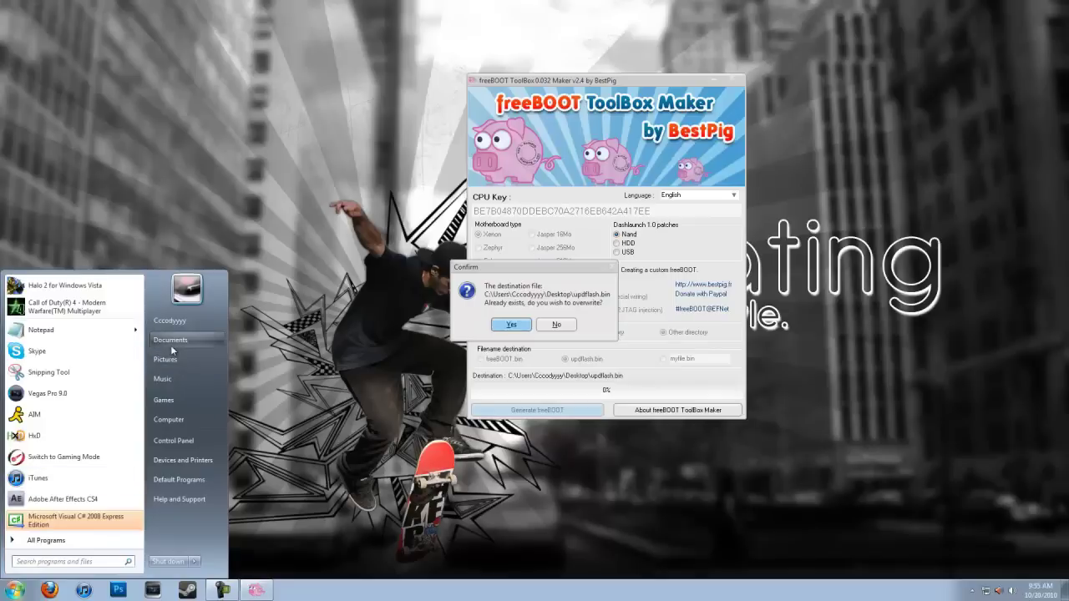
click(512, 324)
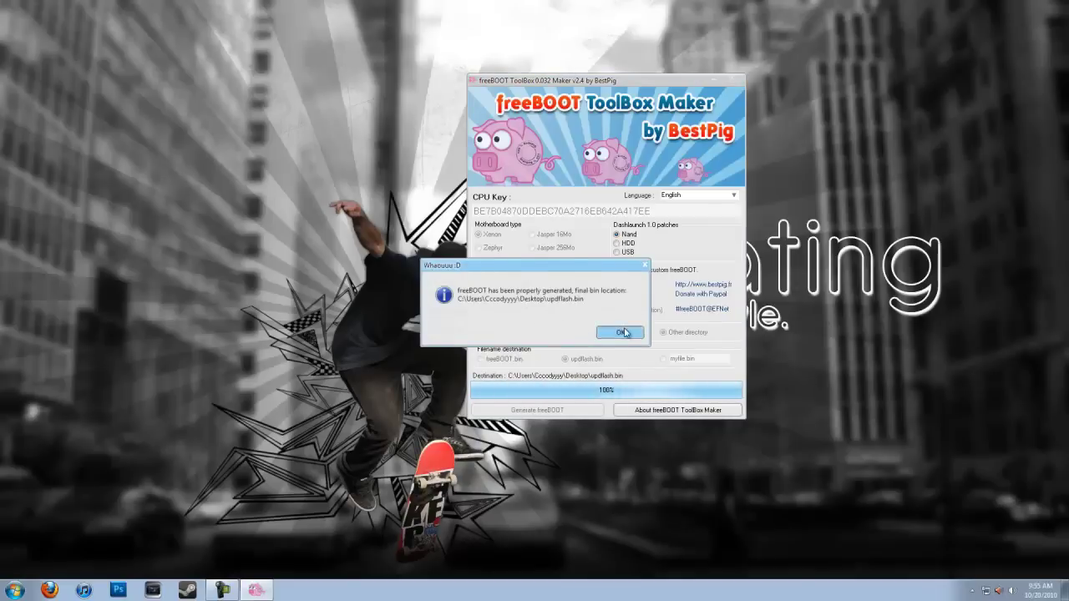
click(620, 332)
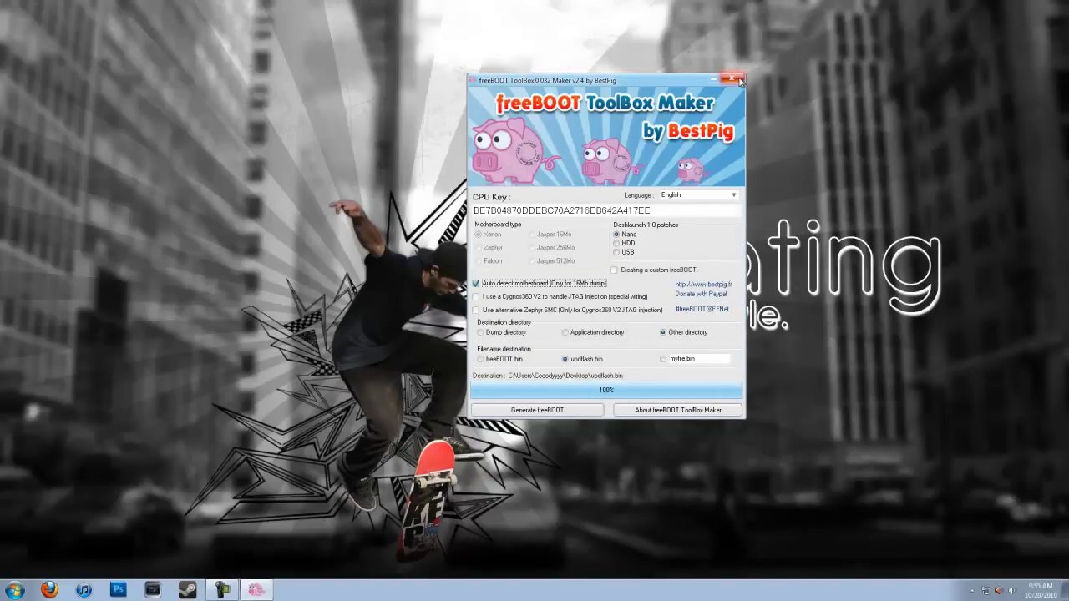
click(739, 81)
click(15, 591)
Step: Open Documents\Dashlaunch\Dashlaunch\Flash Installer and skip scanning the newly connected drive
click(195, 345)
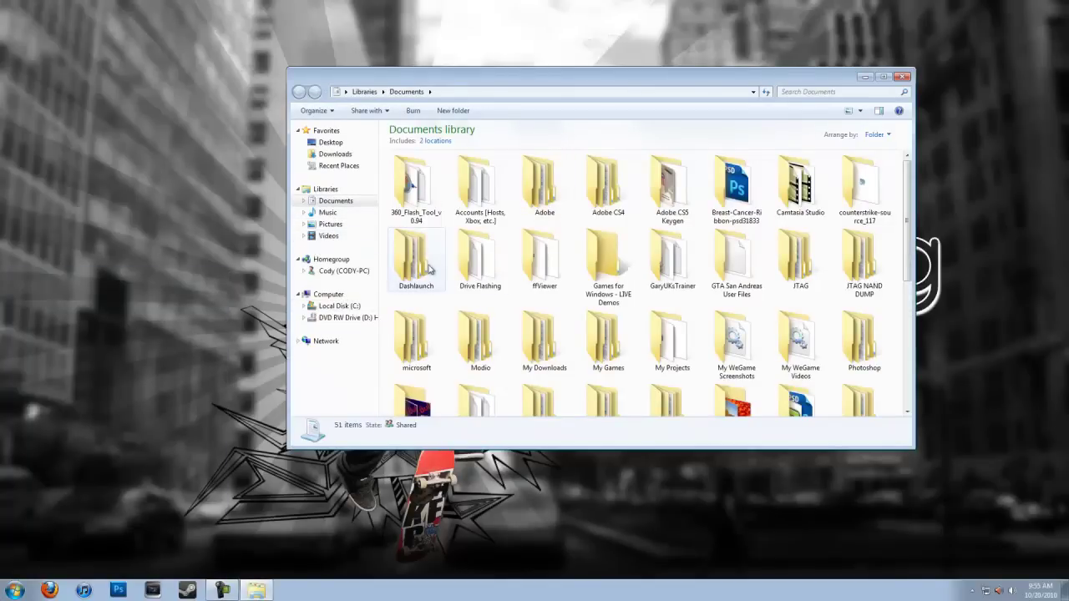
double_click(429, 268)
double_click(409, 207)
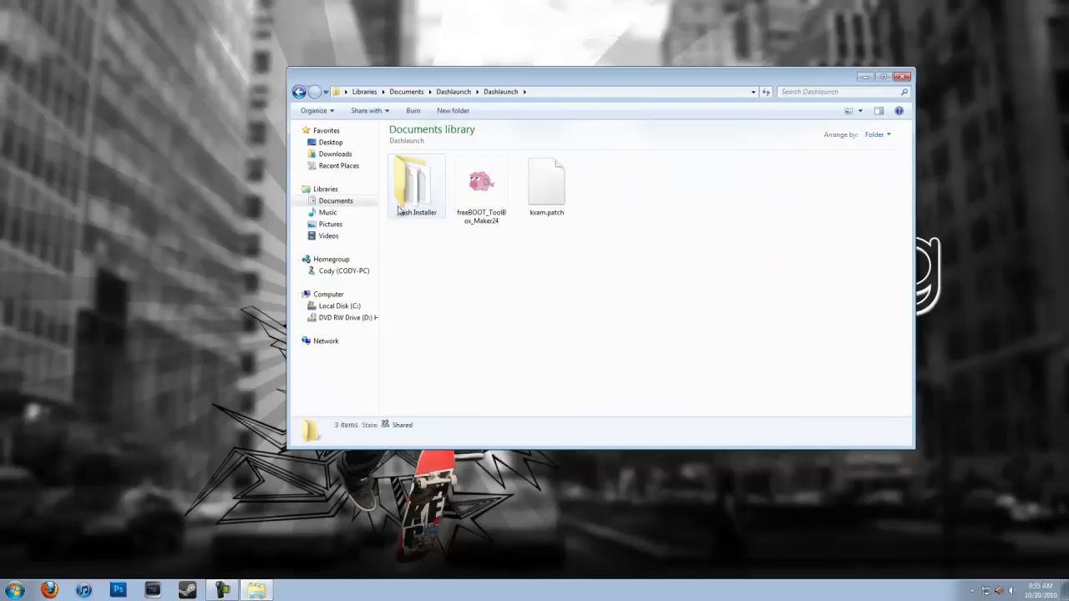
double_click(399, 211)
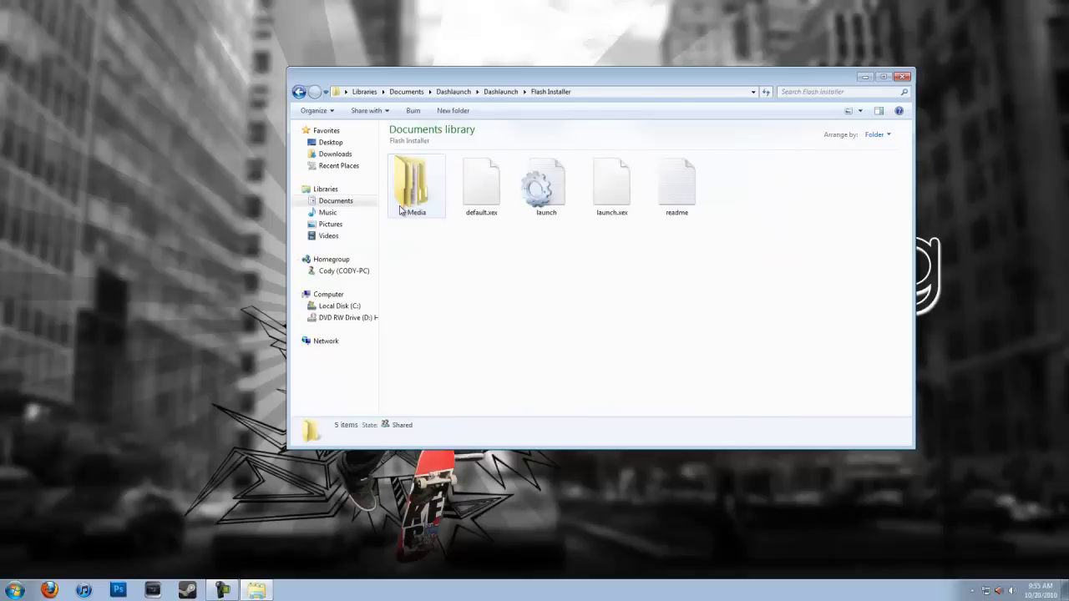
click(298, 92)
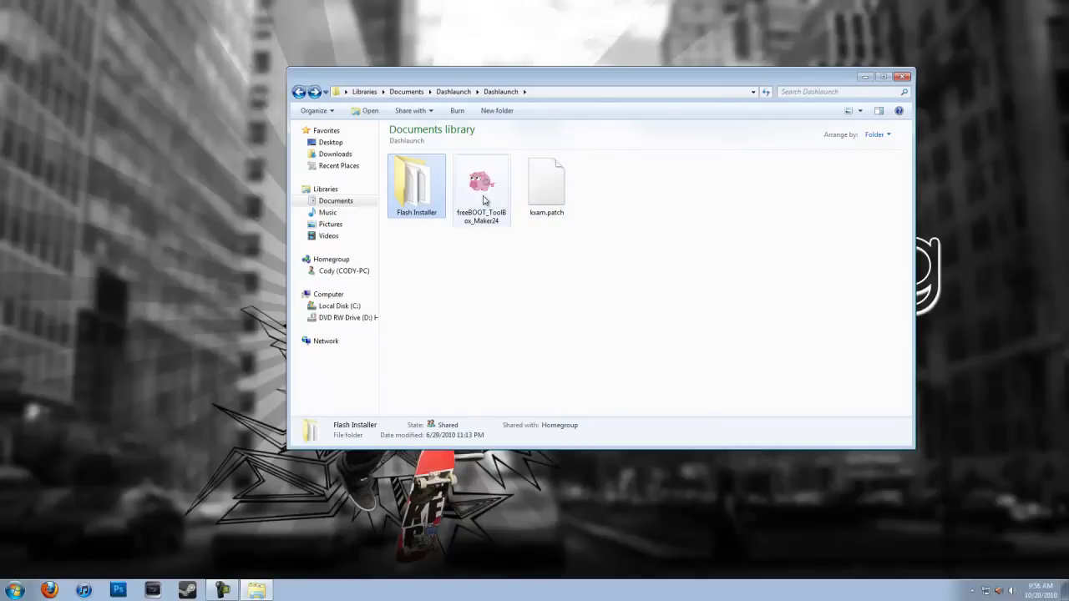
double_click(431, 198)
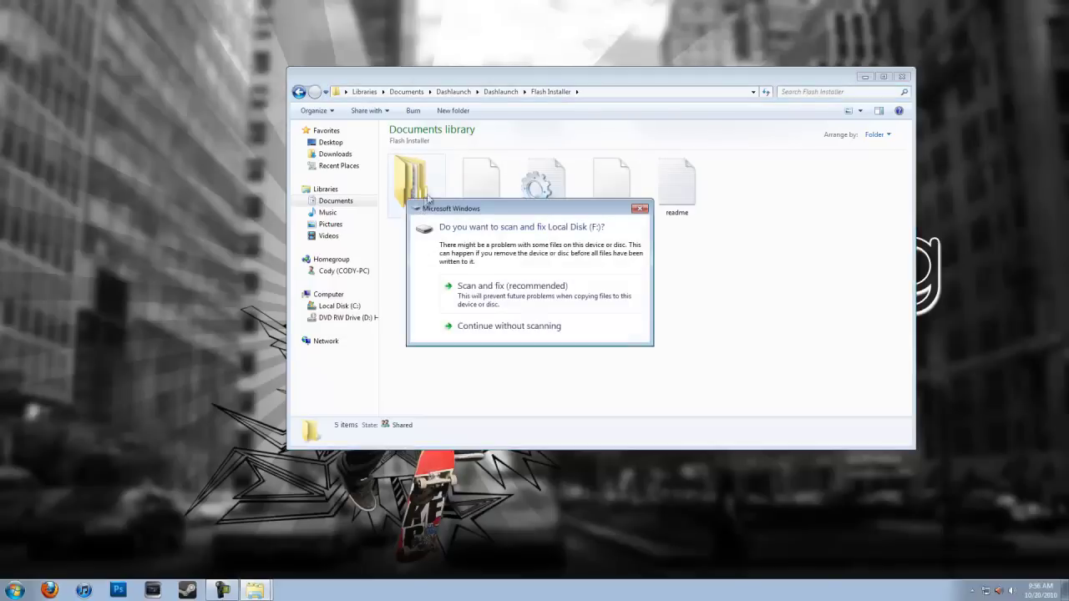
click(509, 334)
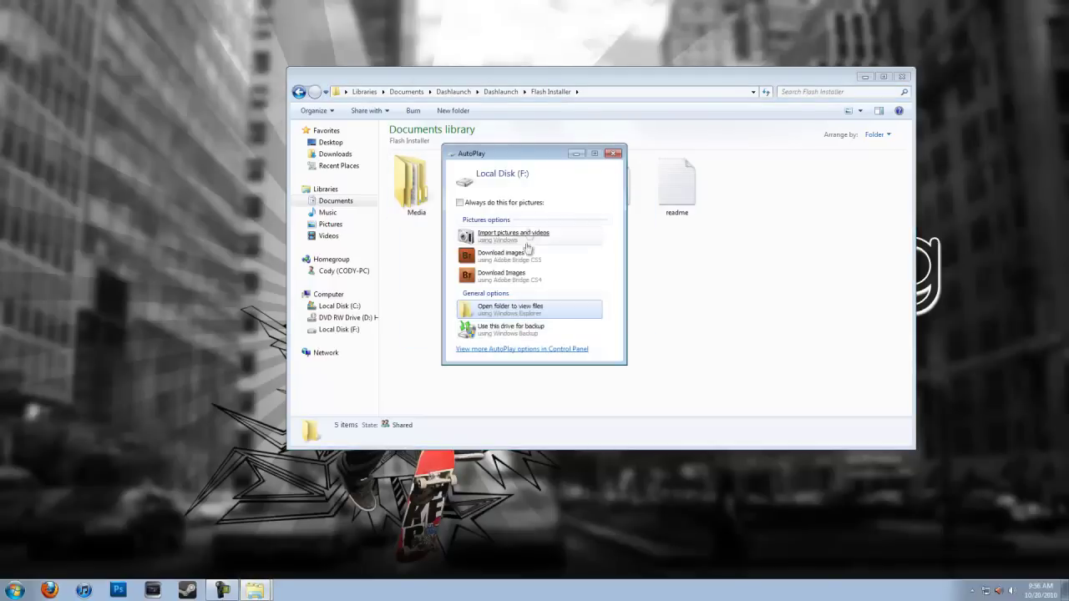
Step: Open F:\Freestyle Dash beside Flash Installer and open the launch file in Notepad
click(529, 322)
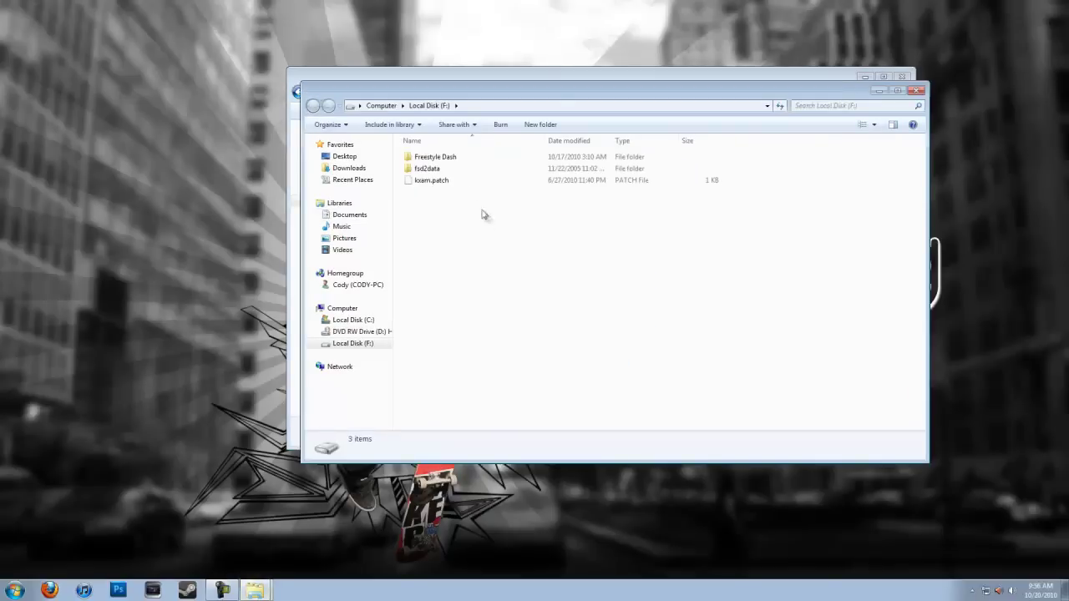
drag(441, 102, 810, 96)
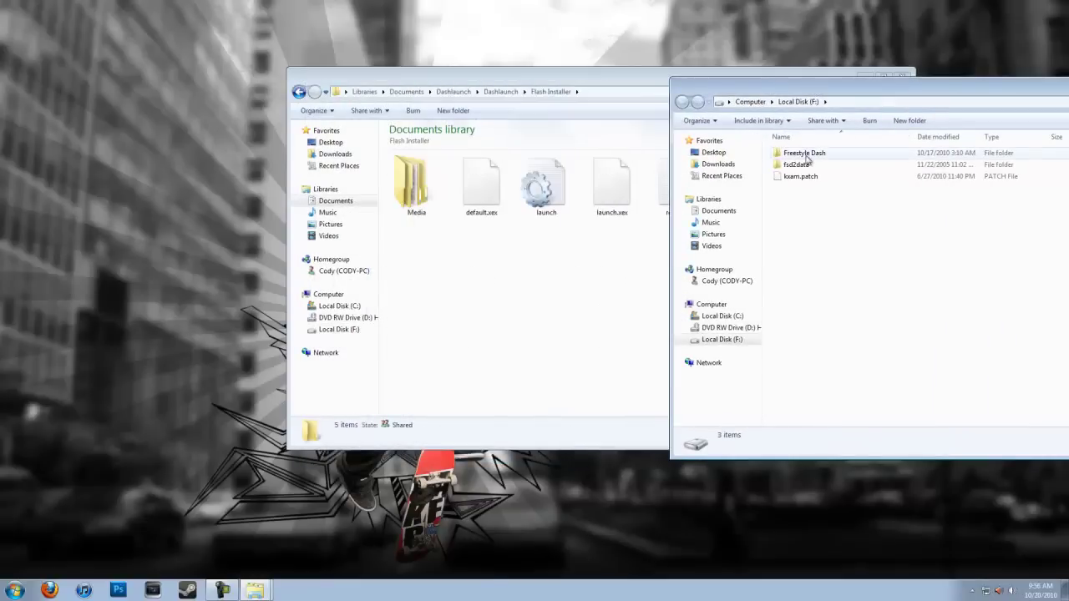
double_click(804, 152)
drag(566, 79, 312, 88)
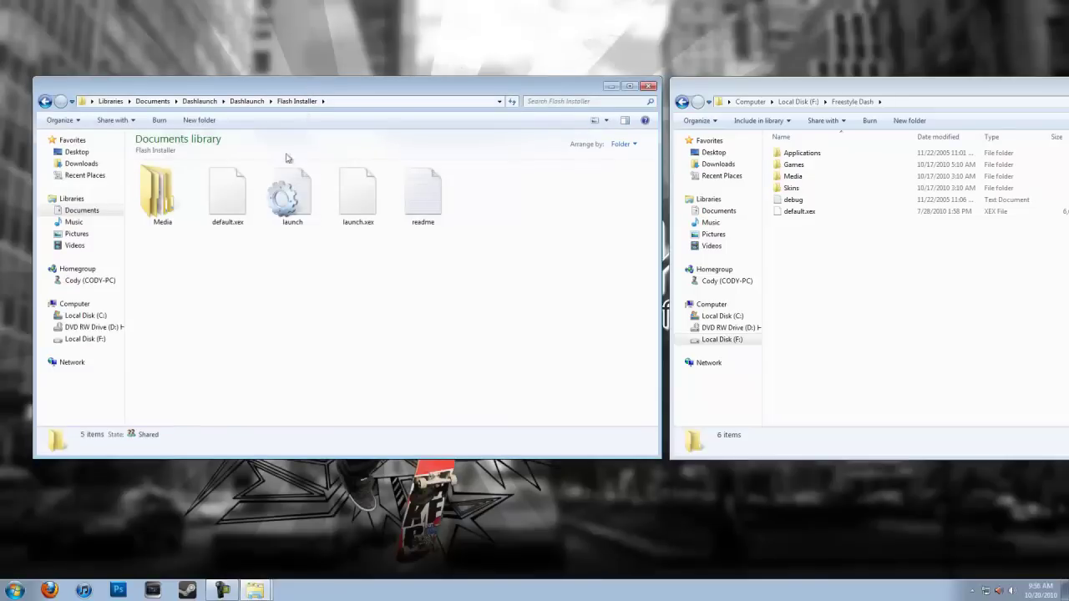
double_click(271, 203)
drag(210, 101, 288, 98)
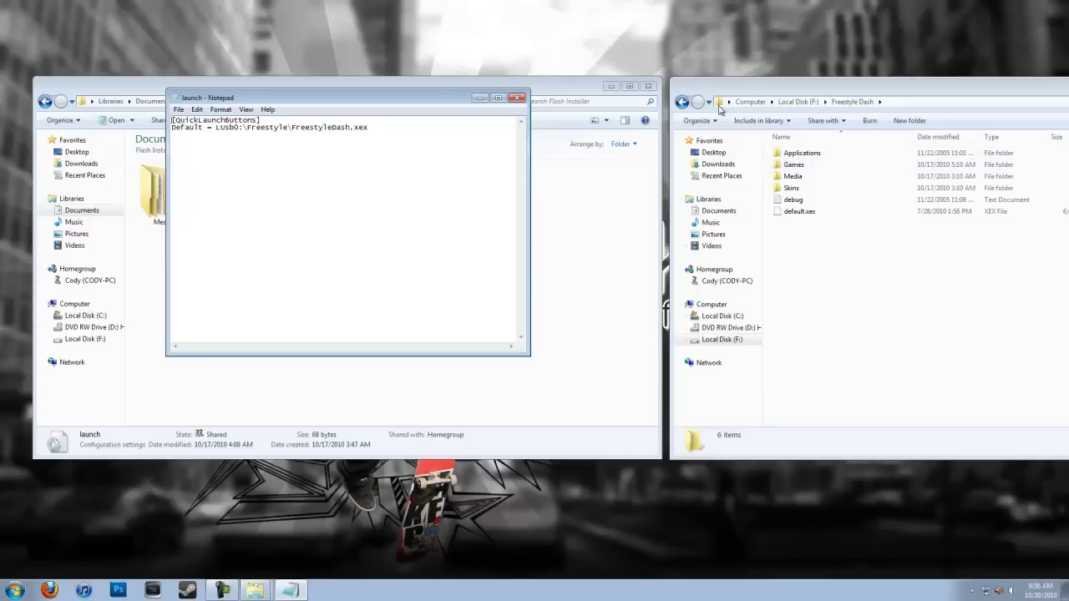
click(682, 109)
Step: Change the folder in the launch path from Freestyle to Freestyle Dash
click(681, 103)
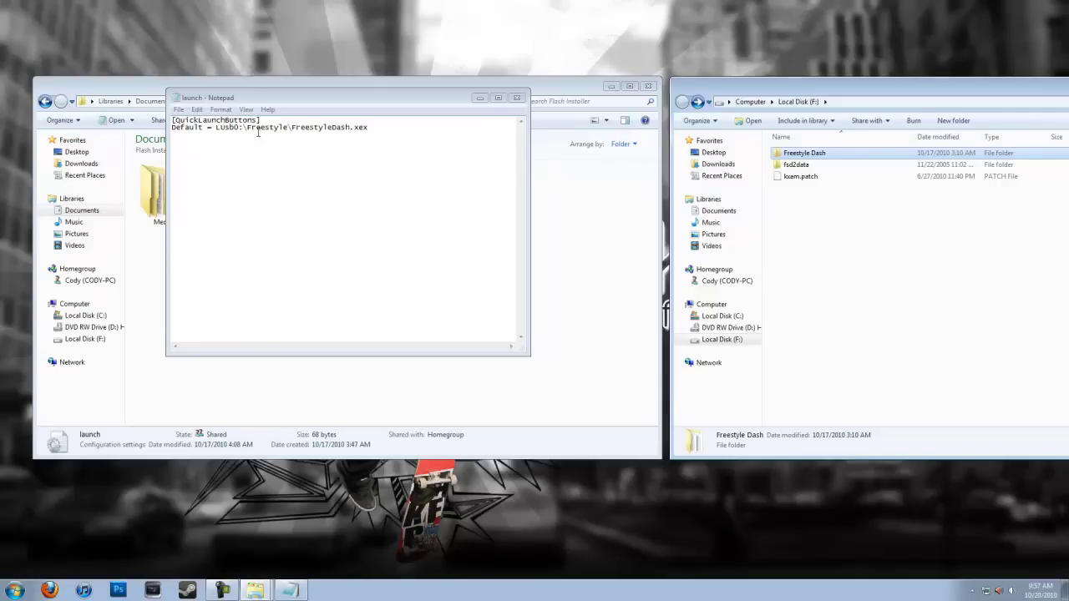
double_click(807, 156)
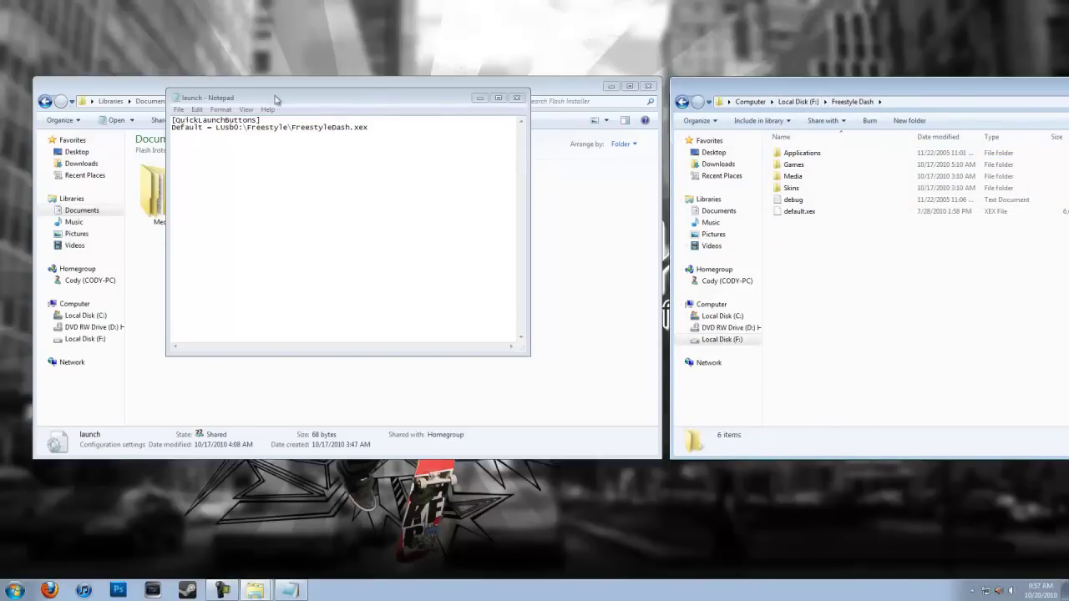
drag(275, 101, 311, 101)
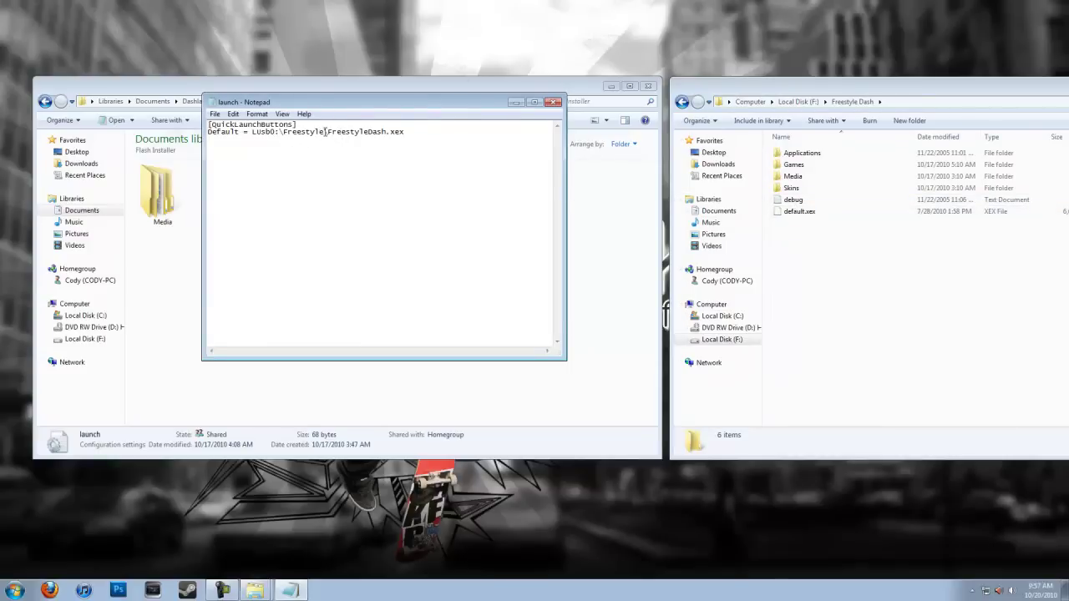
drag(325, 133, 285, 135)
key(Caps_Lock)
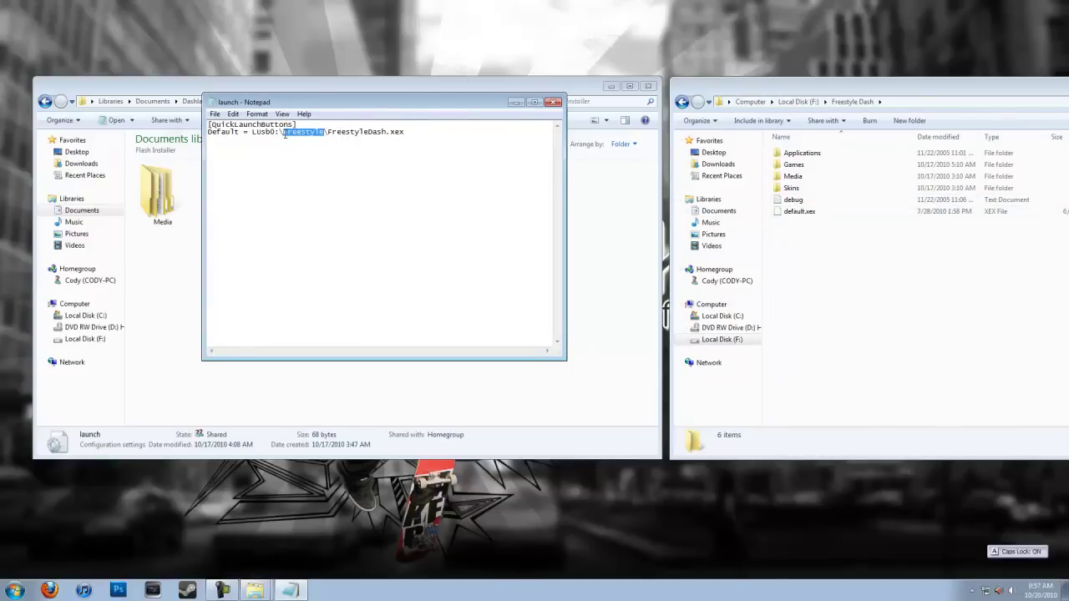
text(Freestyle Dash)
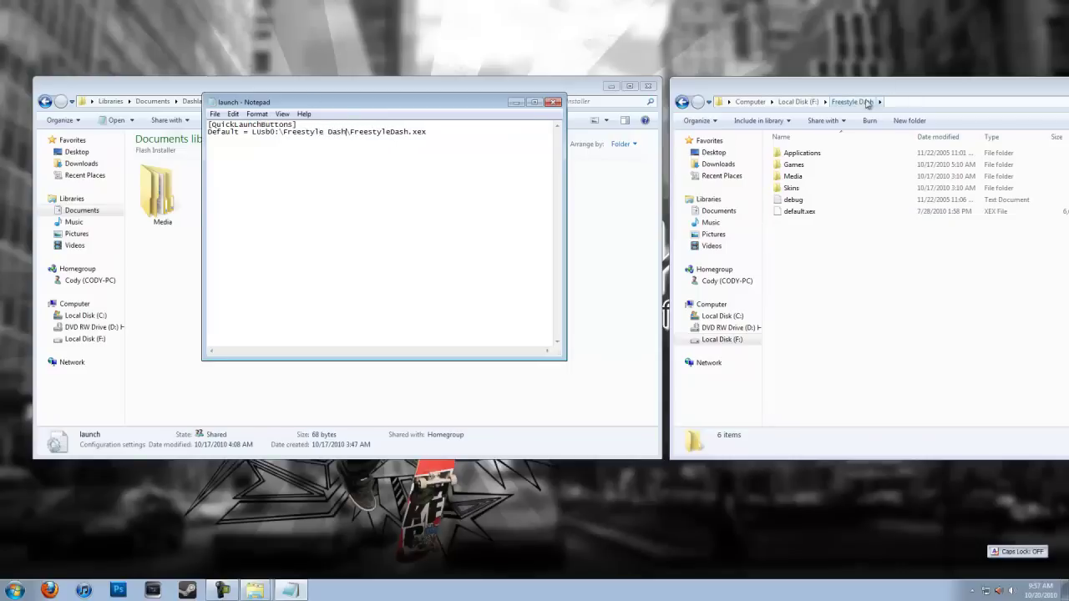
Step: Replace FreestyleDash with default in the path, save the launch file, and close Notepad
drag(409, 132, 354, 132)
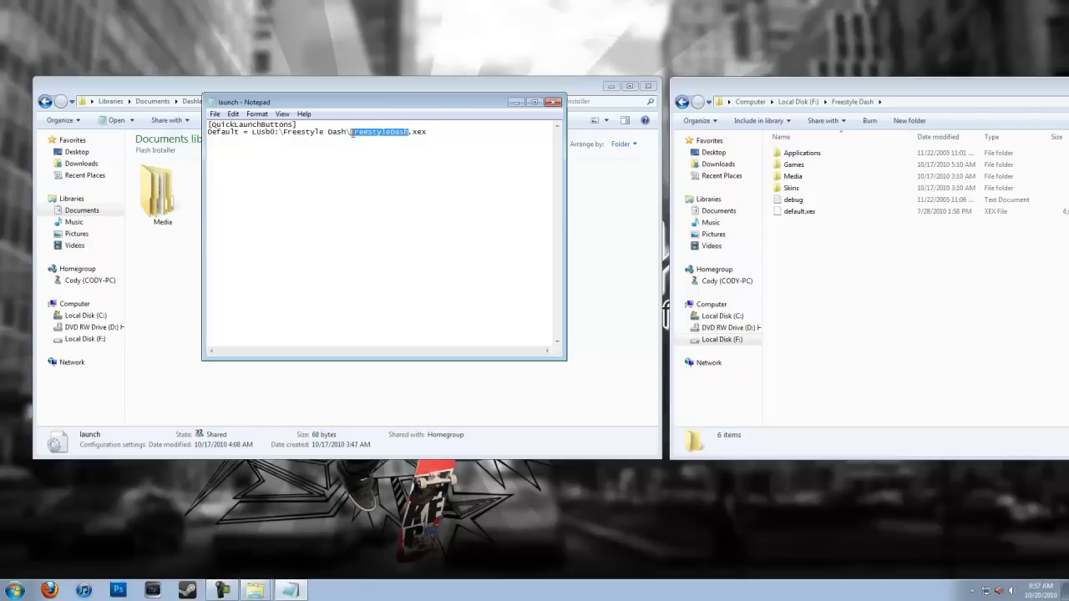
text(defaul)
click(217, 114)
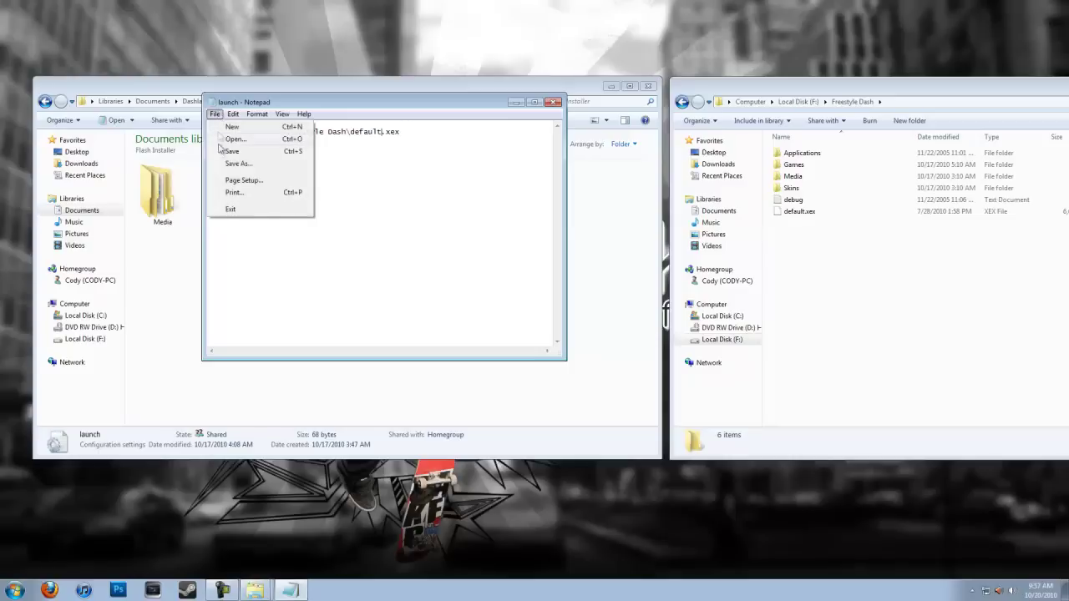
click(224, 148)
click(553, 102)
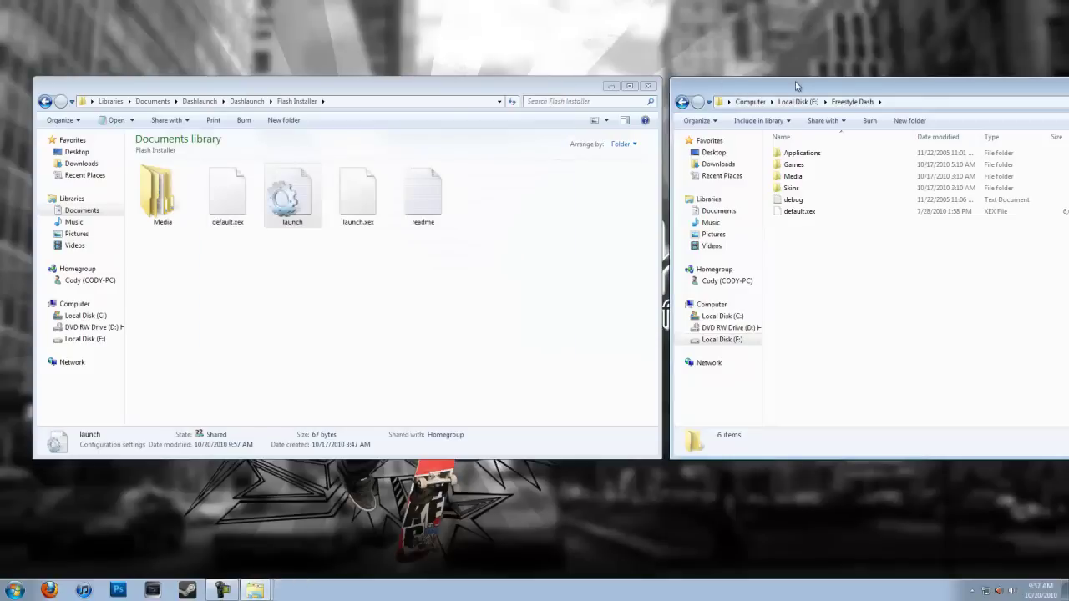
drag(797, 84, 867, 97)
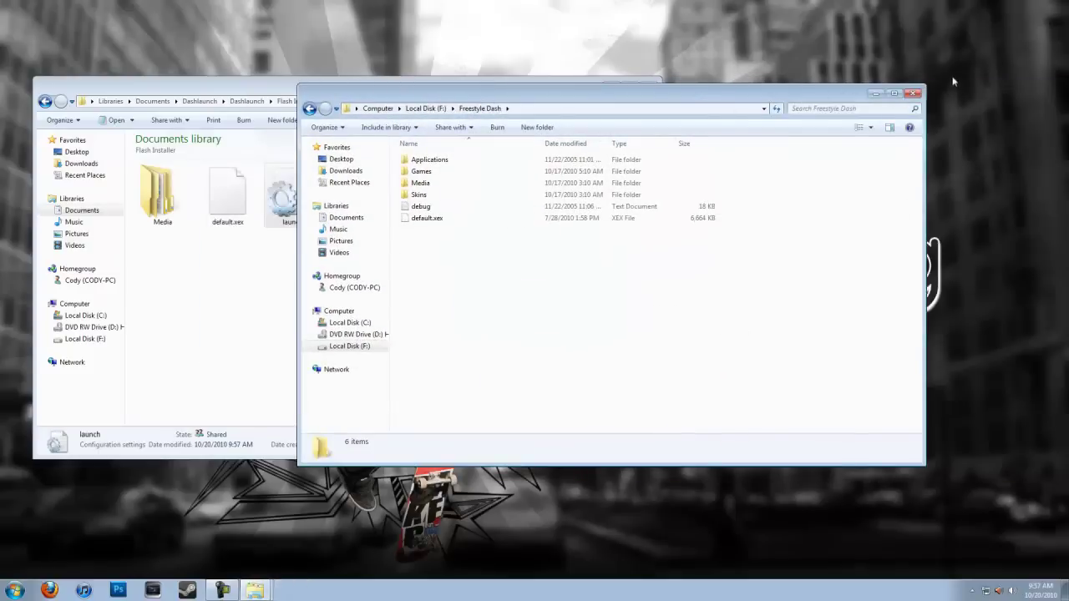
Step: Reopen the launch file to verify the saved path, then close it
drag(494, 99, 720, 88)
double_click(324, 194)
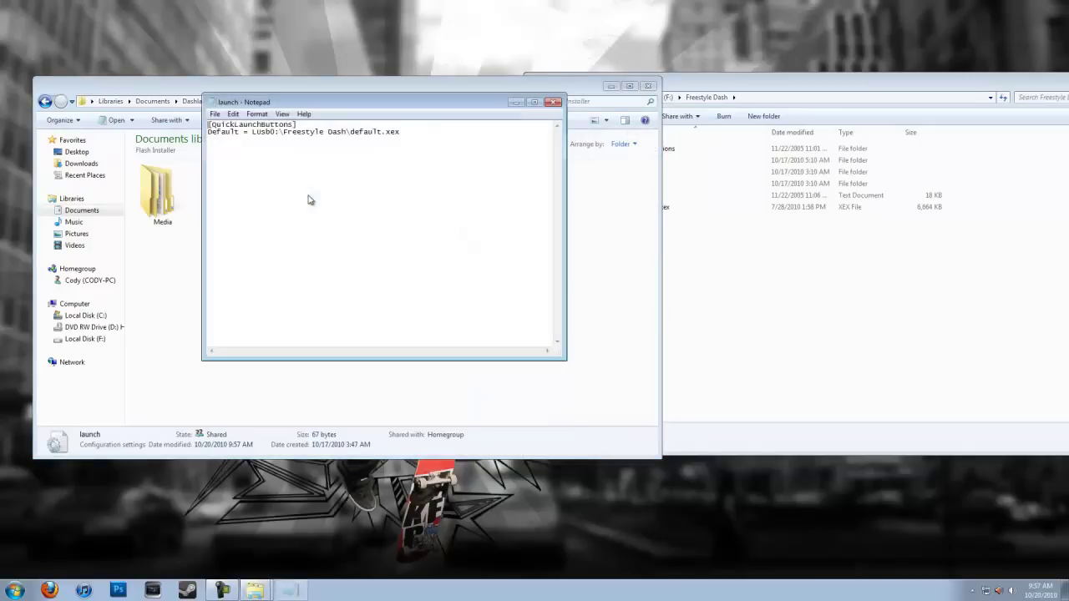
click(553, 102)
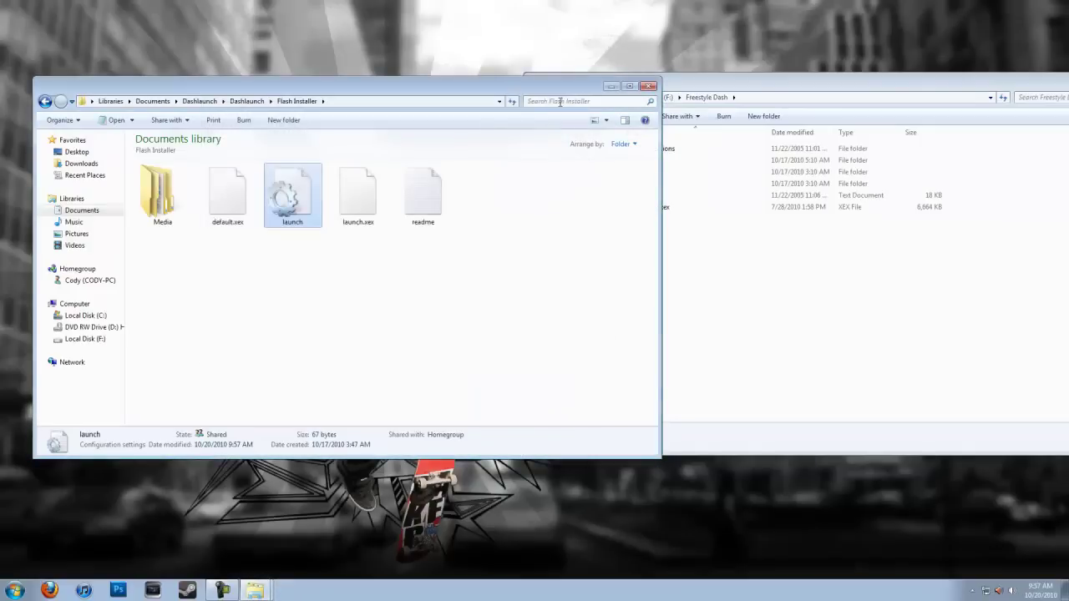
click(45, 101)
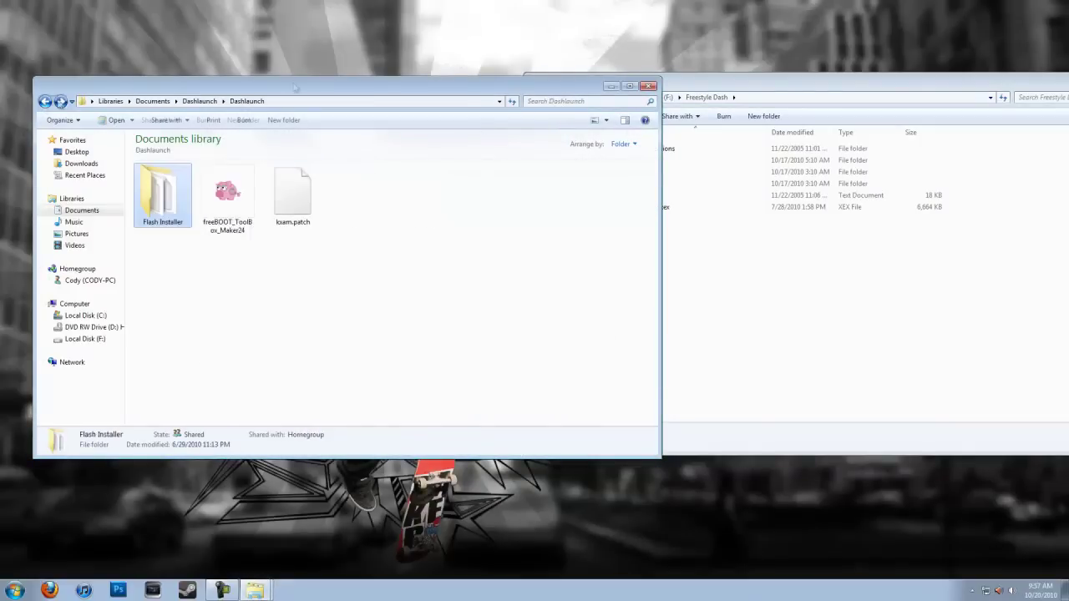
click(735, 82)
Step: Delete the old Flash Installer folder from F:\Freestyle Dash\Applications
click(656, 149)
double_click(658, 150)
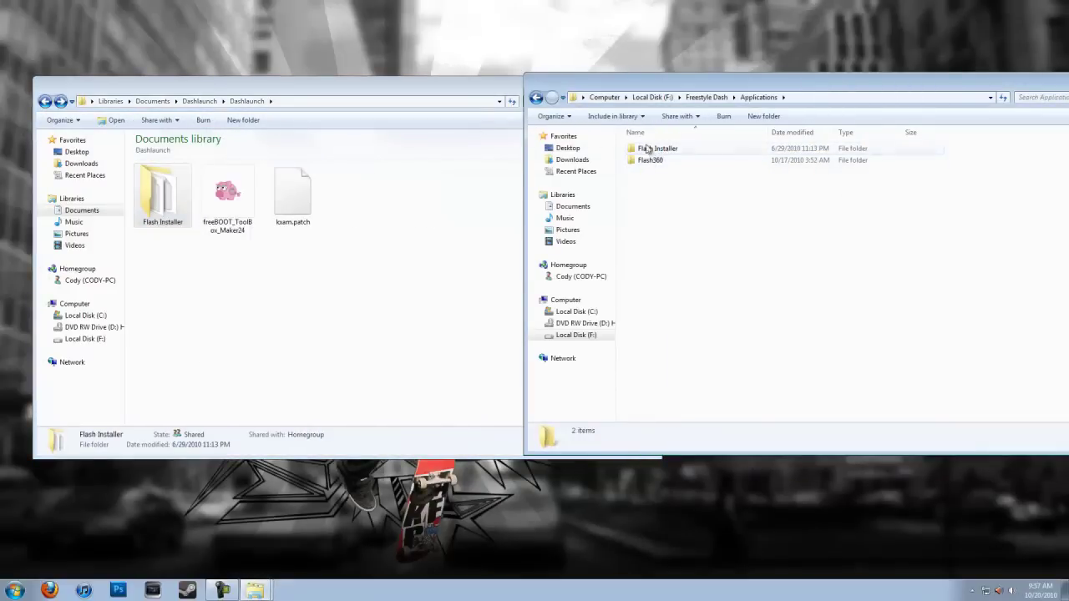
click(647, 164)
click(647, 151)
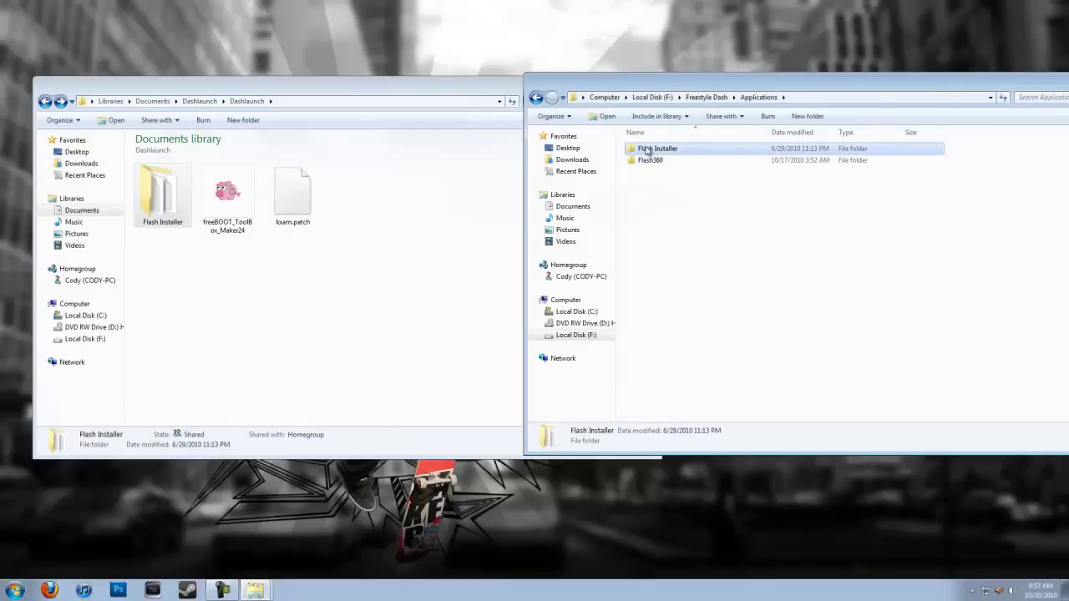
key(Delete)
key(Return)
click(159, 203)
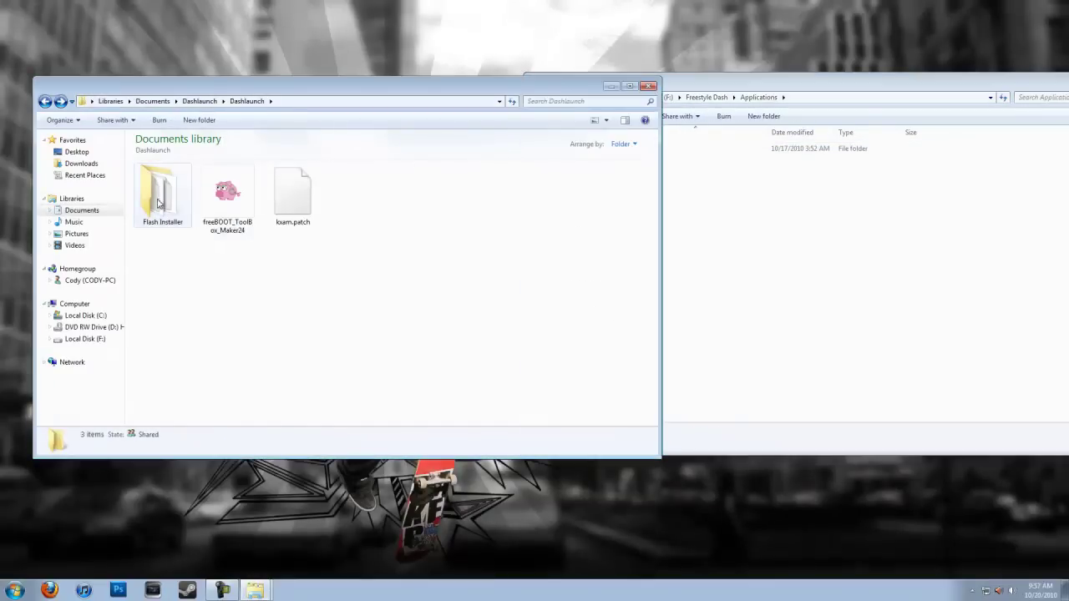
Step: Copy Flash Installer from the Dashlaunch folder into Applications
drag(159, 203, 807, 192)
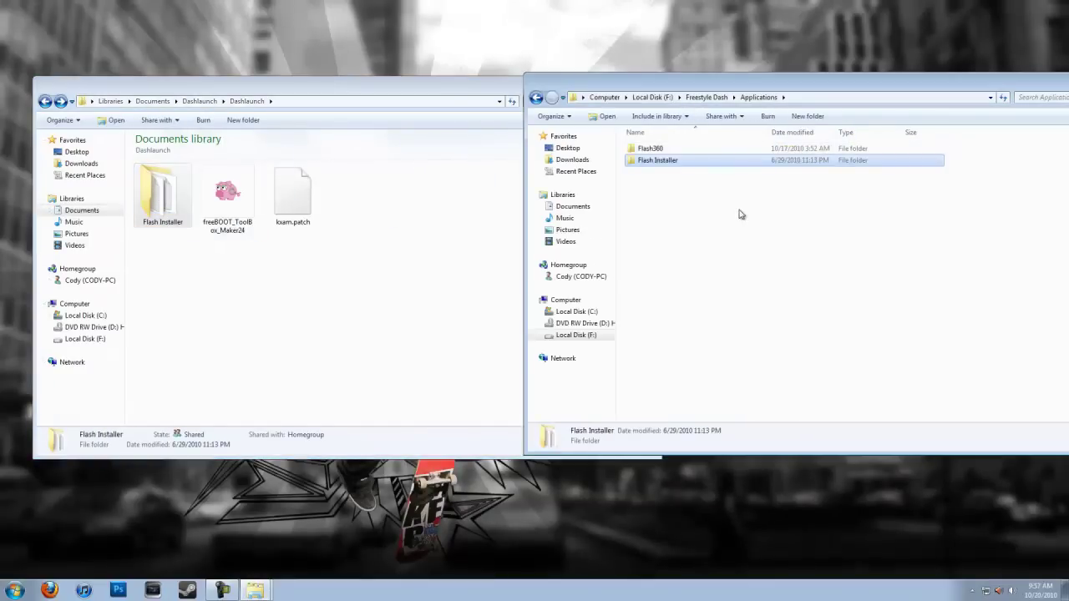
click(642, 160)
click(377, 92)
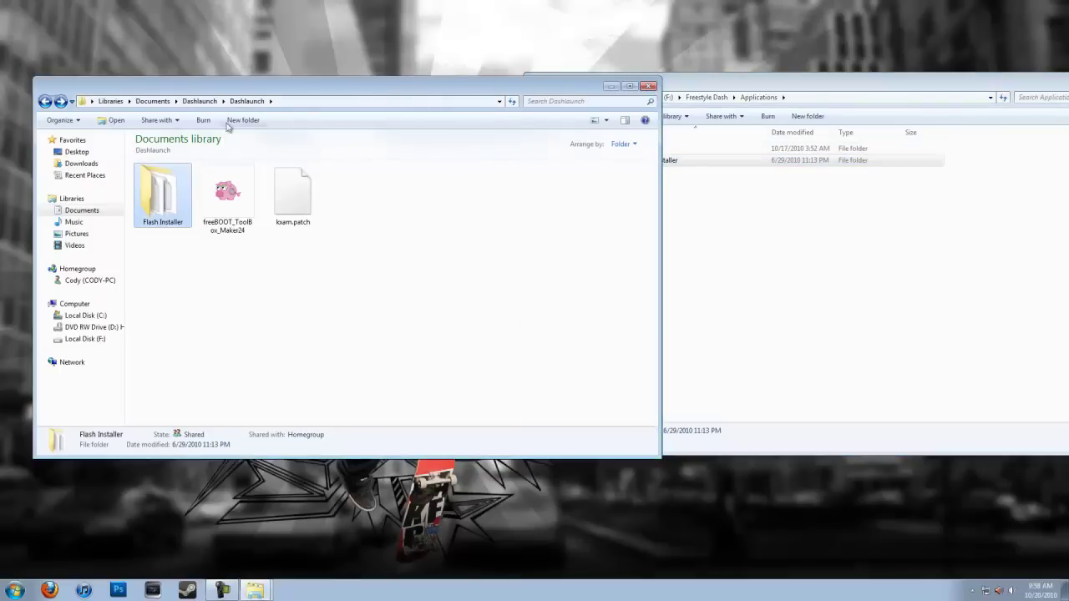
Step: Copy updflash.bin from the Desktop into F:\Freestyle Dash\Applications
click(46, 101)
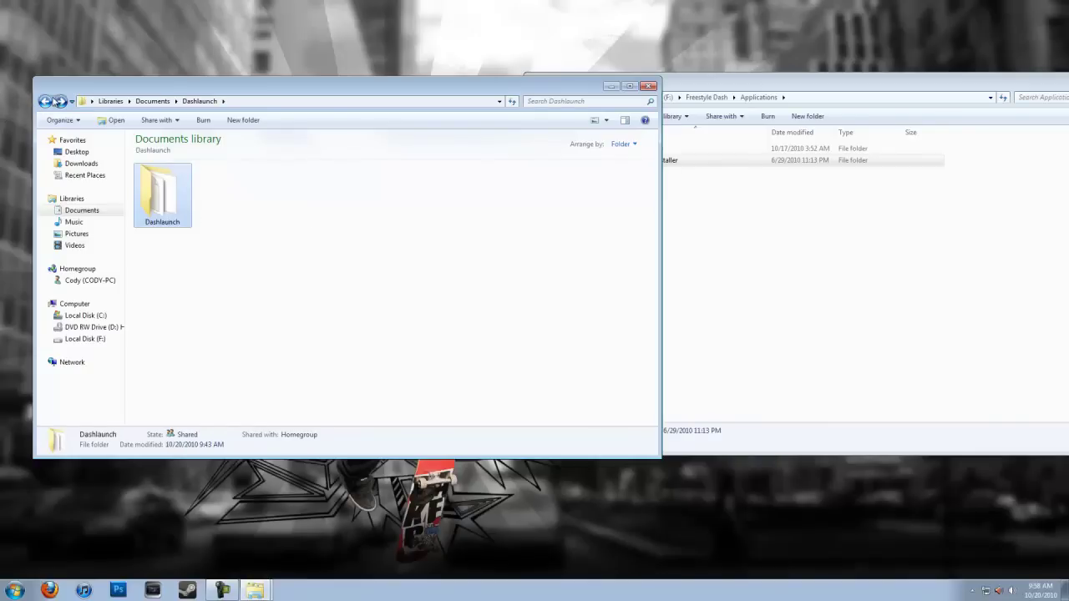
click(74, 152)
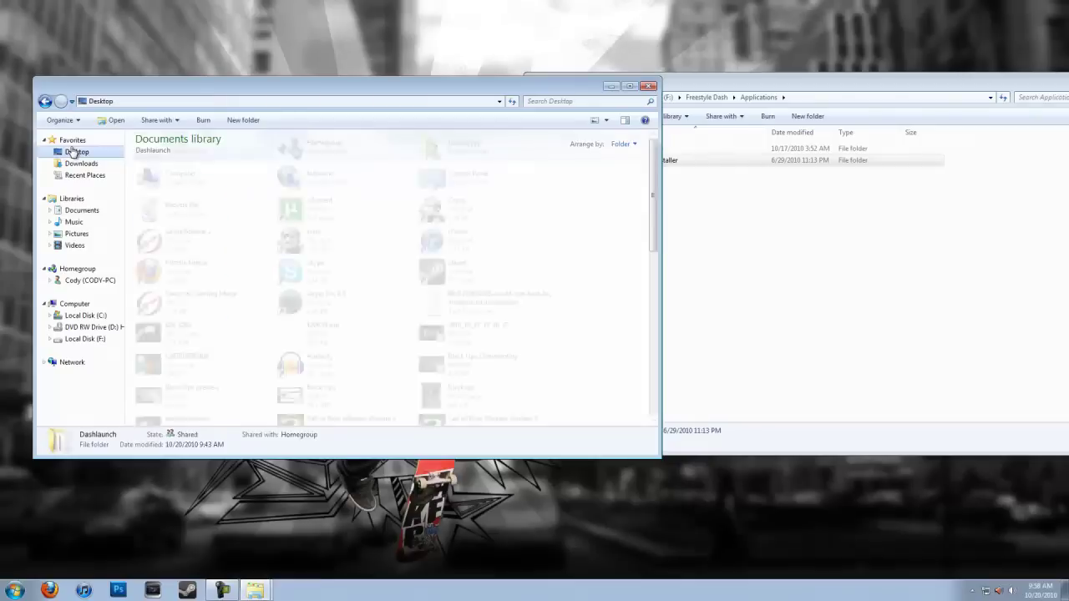
drag(661, 205, 680, 383)
click(292, 411)
drag(291, 411, 791, 281)
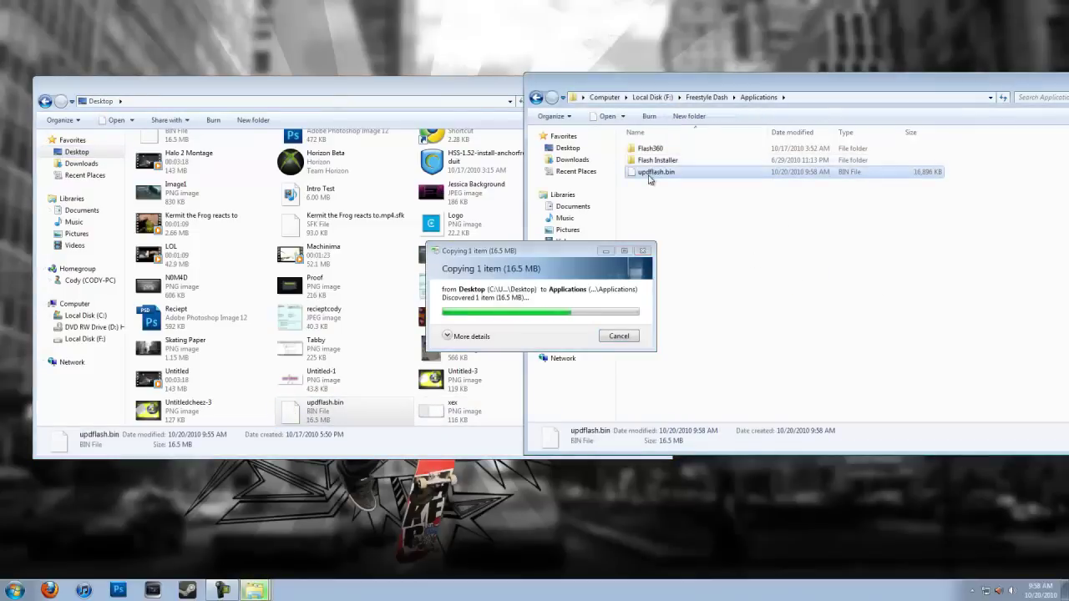
Step: Cut updflash.bin from Applications and paste it at the root of Local Disk (F:)
right_click(649, 176)
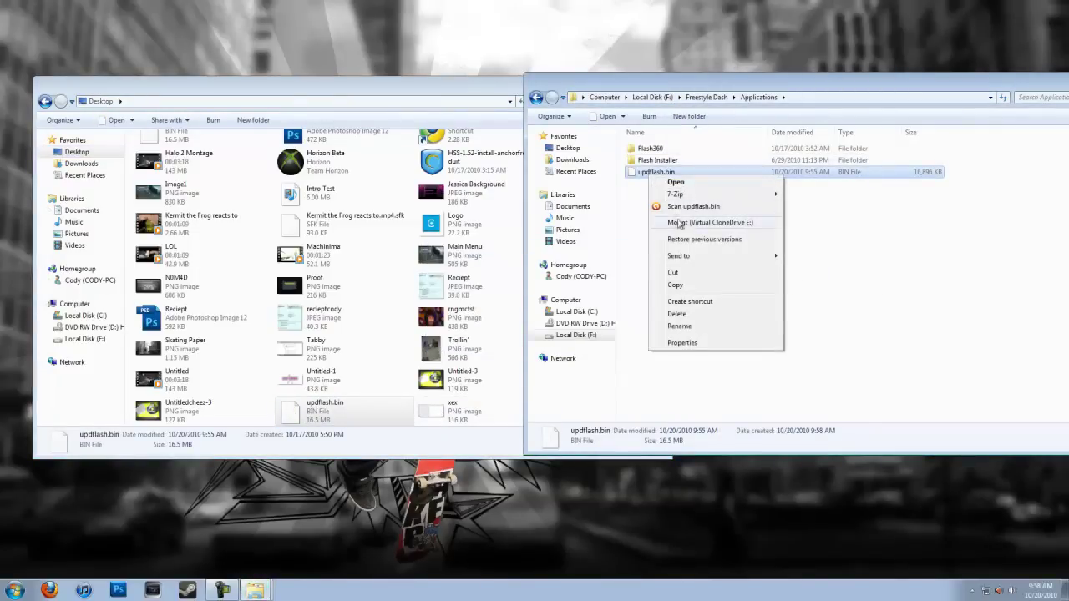
click(673, 273)
click(652, 97)
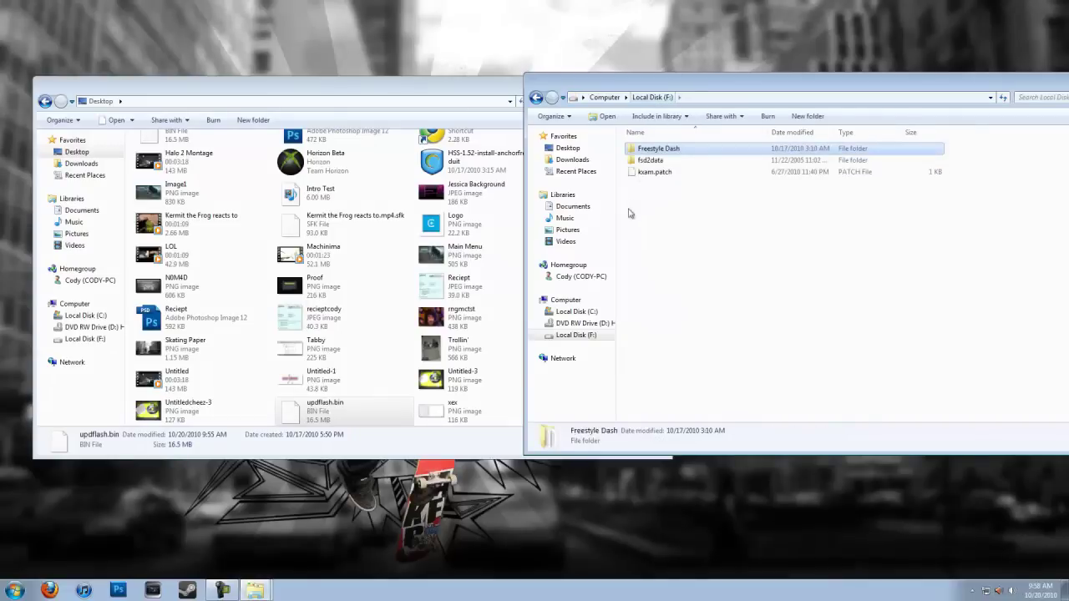
right_click(628, 220)
click(668, 311)
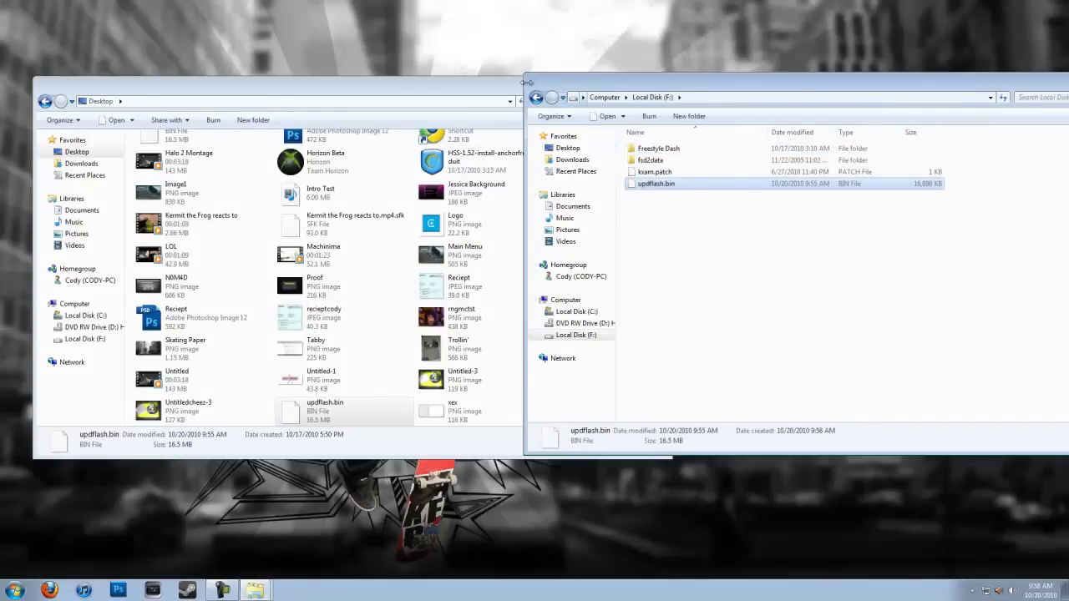
Step: Close the Desktop window and select kxam.patch at the root of F:
drag(396, 93, 343, 76)
scroll(356, 92, up, 10)
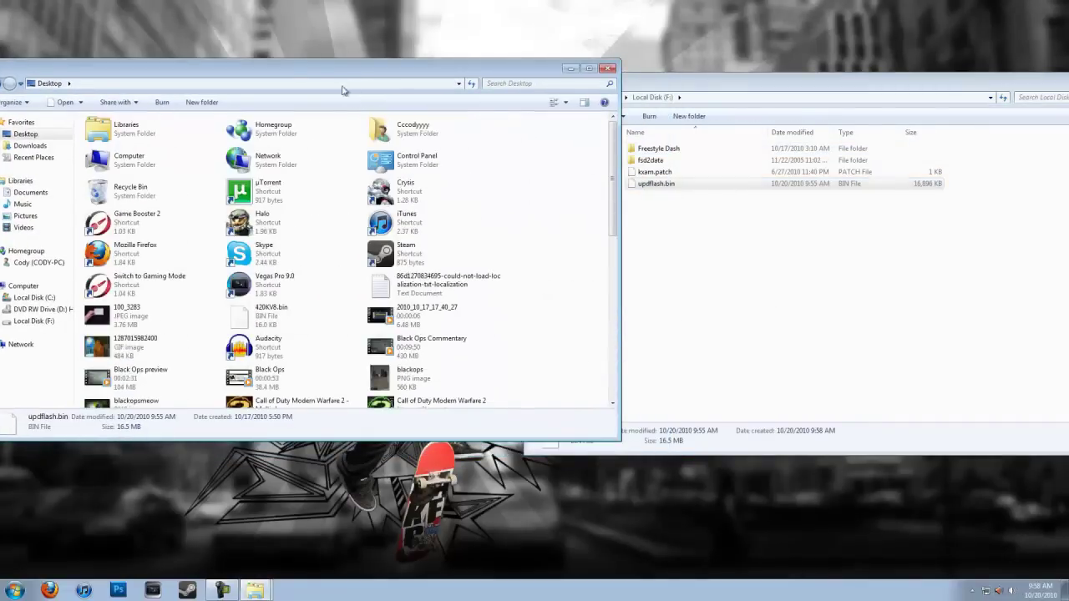
drag(280, 62, 280, 66)
click(608, 72)
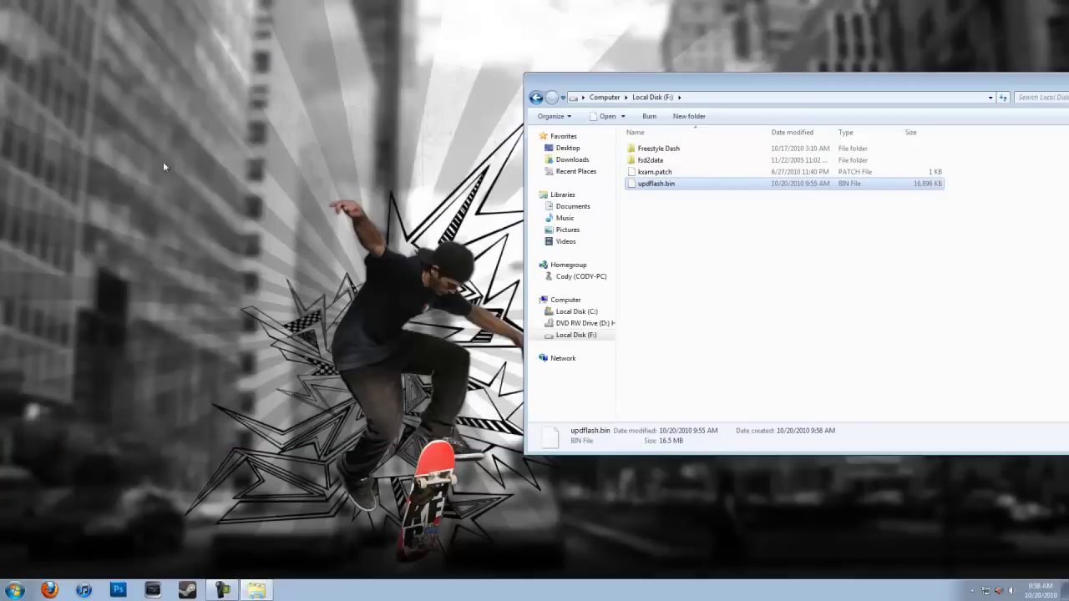
click(651, 173)
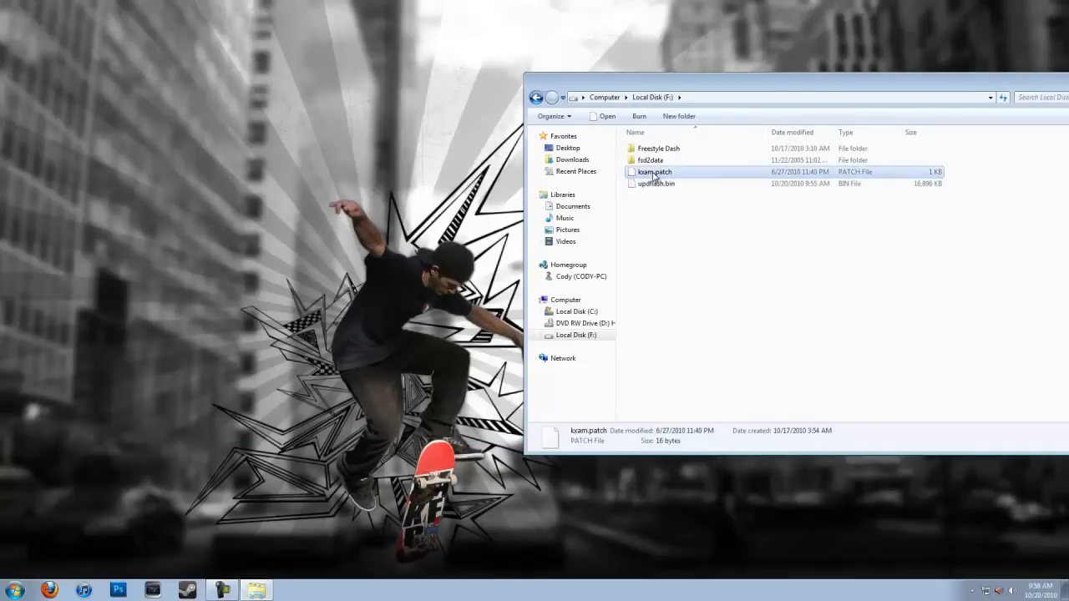
drag(636, 84, 261, 76)
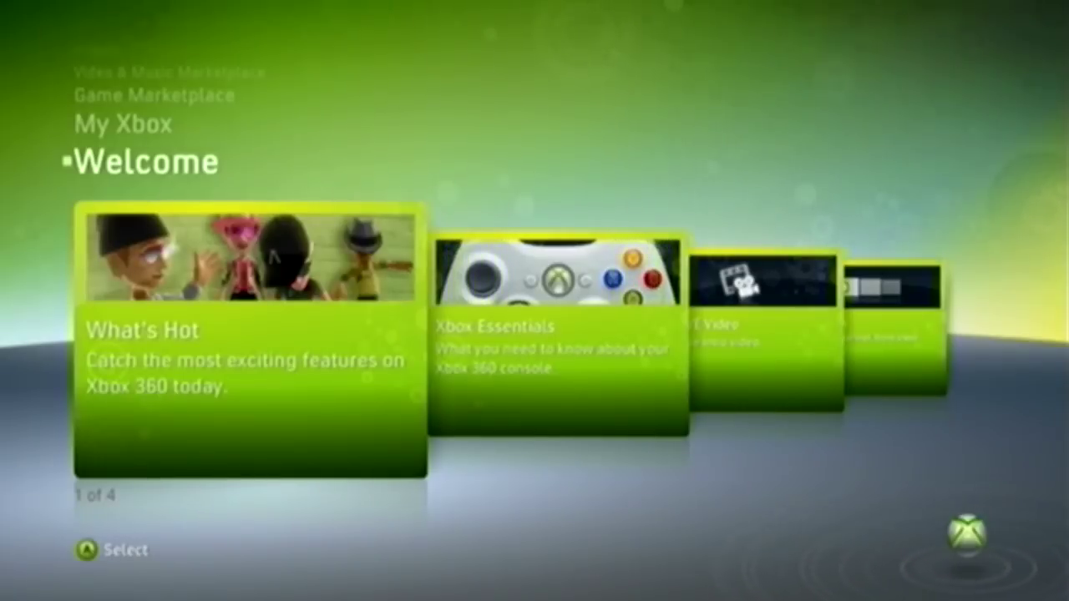
Step: Go to the My Xbox channel and open the Game Library tile
key(Down)
key(Right)
key(Right)
key(Right)
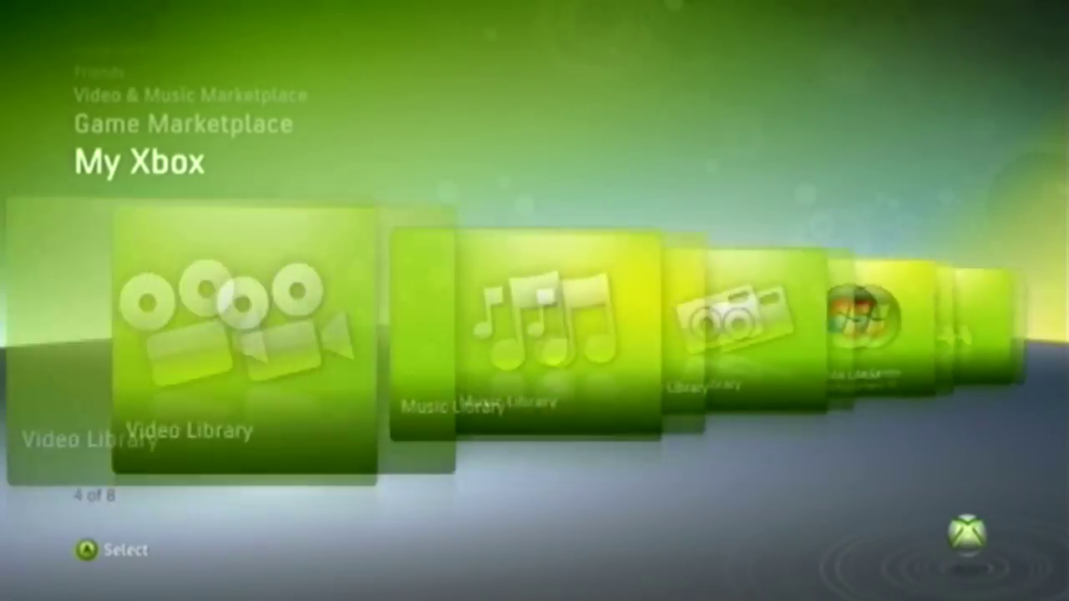
key(Right)
key(Right)
key(Left)
key(Left)
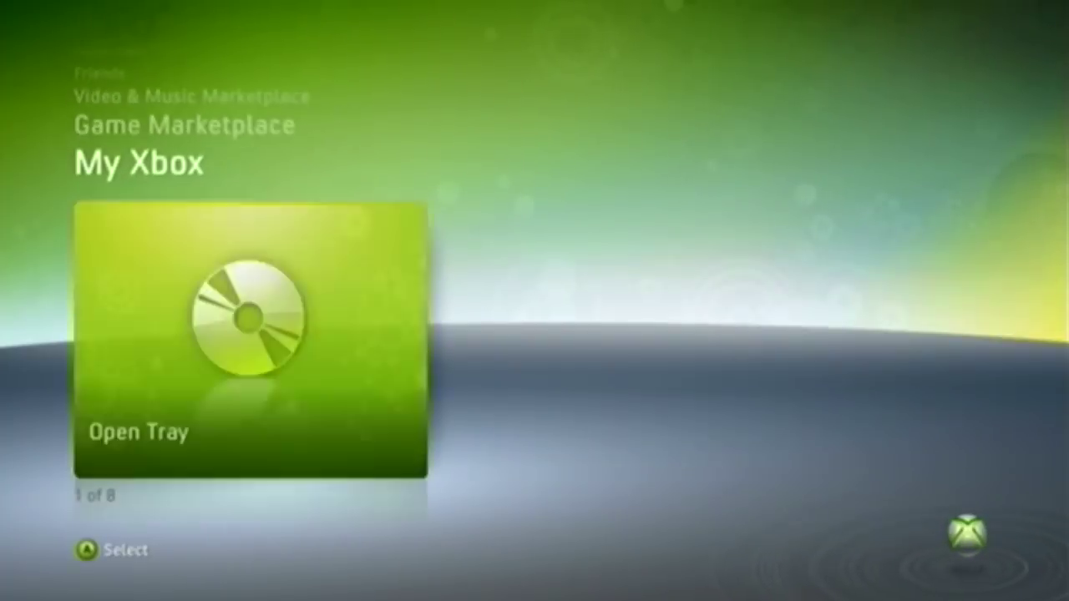
key(Right)
key(Right)
key(Return)
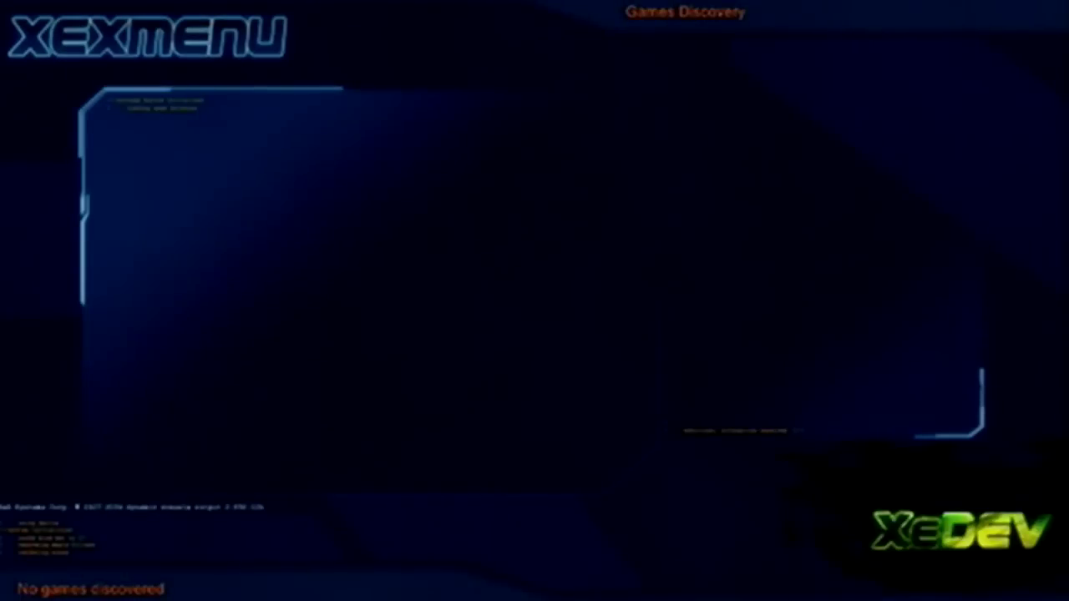
Step: On Usb0, open the Freestyle Dash folder and then its Applications folder
key(Down)
key(Down)
key(Down)
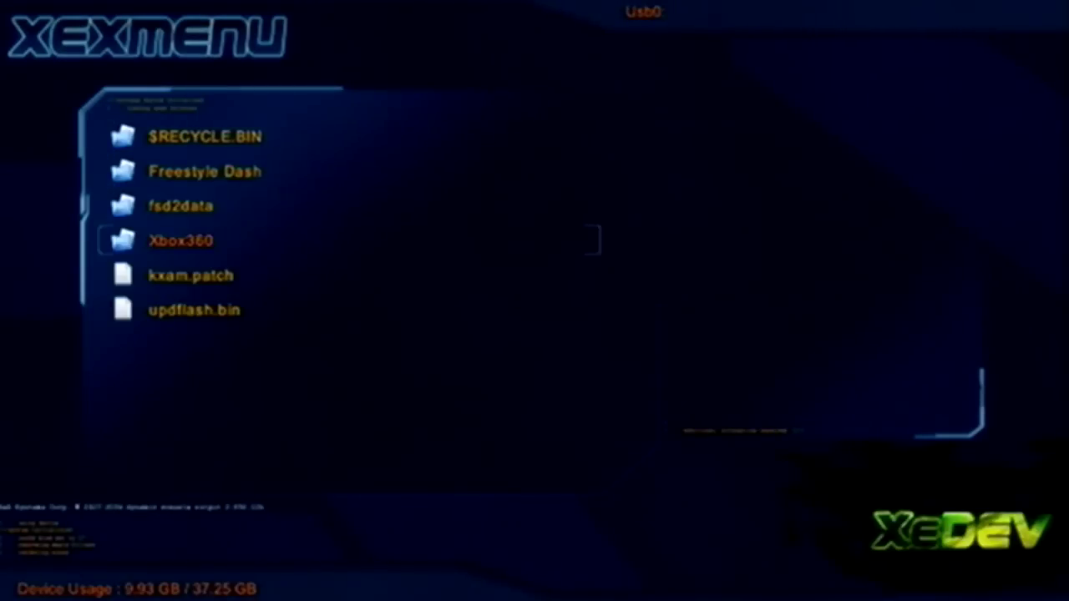
key(Down)
key(Down)
key(Up)
key(Up)
key(Up)
key(Up)
key(Return)
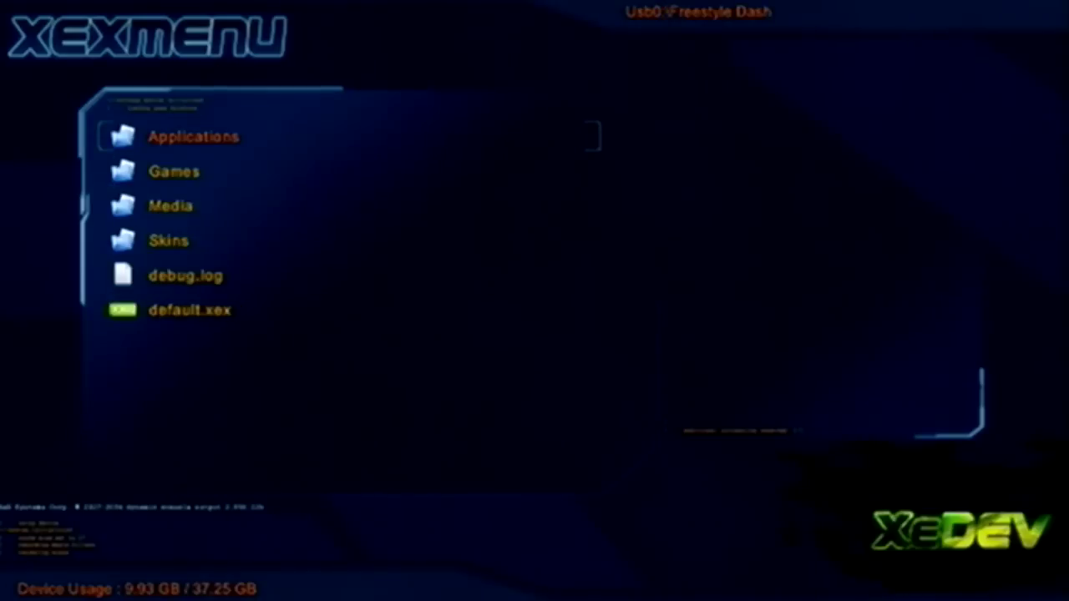
key(Return)
Step: Open the Flash360 folder and highlight its default.xex
key(Down)
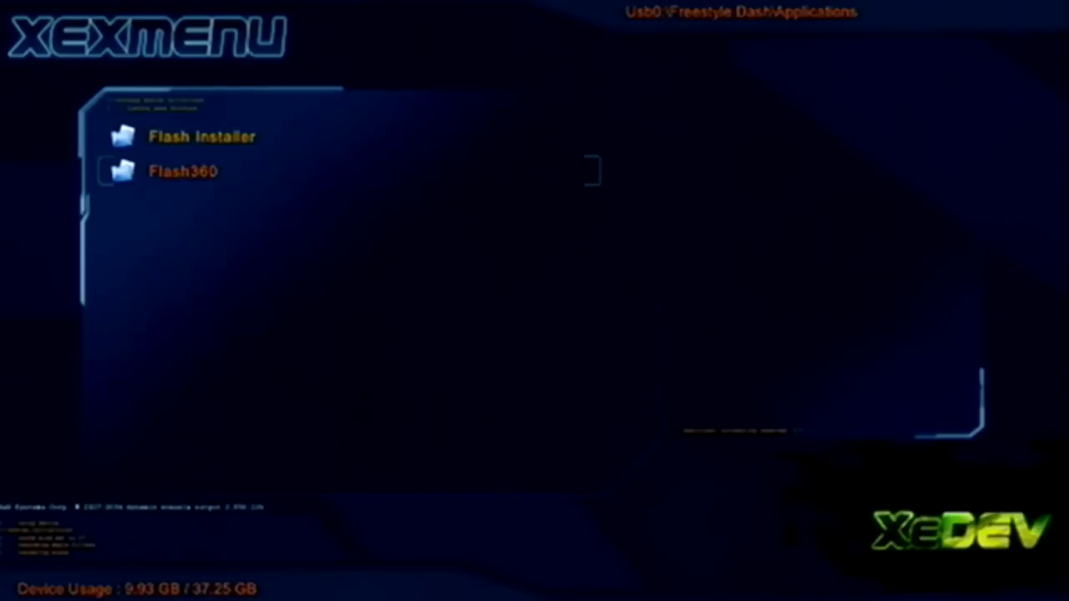
key(Up)
key(Down)
key(Return)
key(Down)
key(Down)
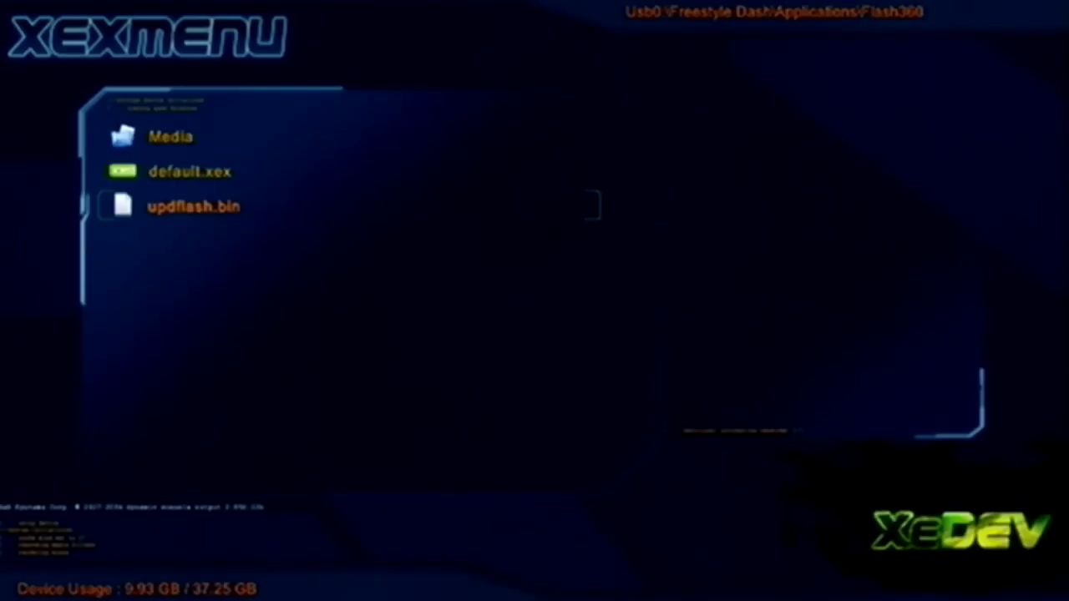
key(Up)
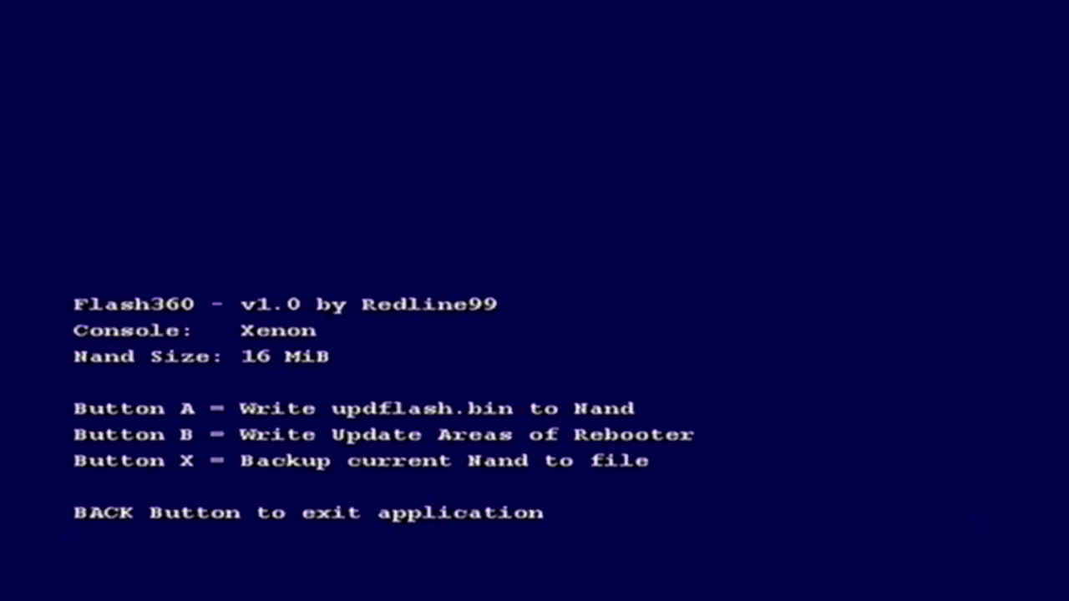
Step: Launch Flash360 and start a raw flash of updflash.bin to the NAND
key(Return)
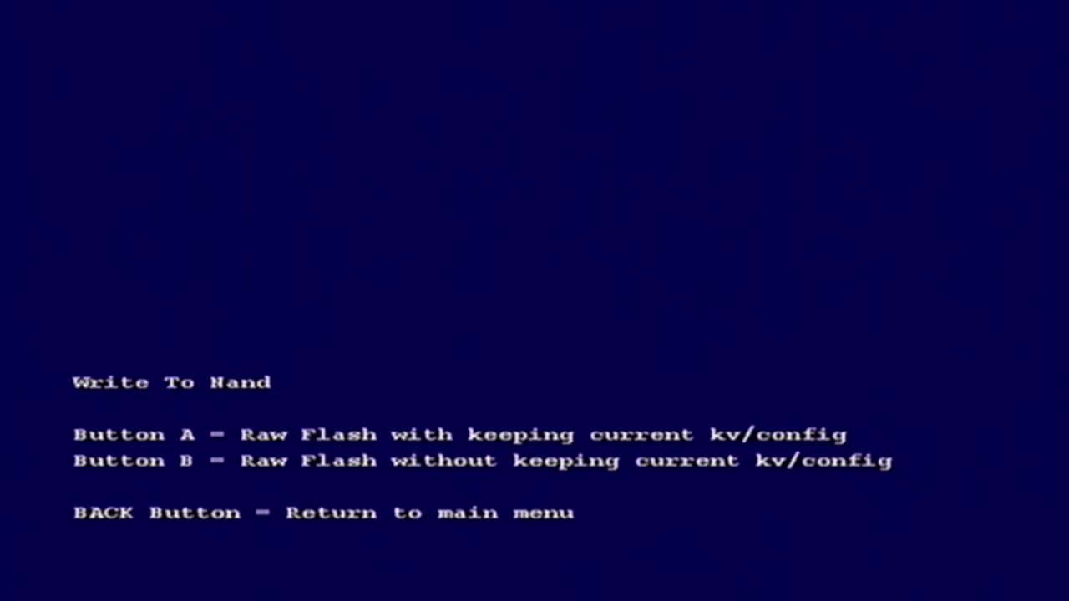
key(a)
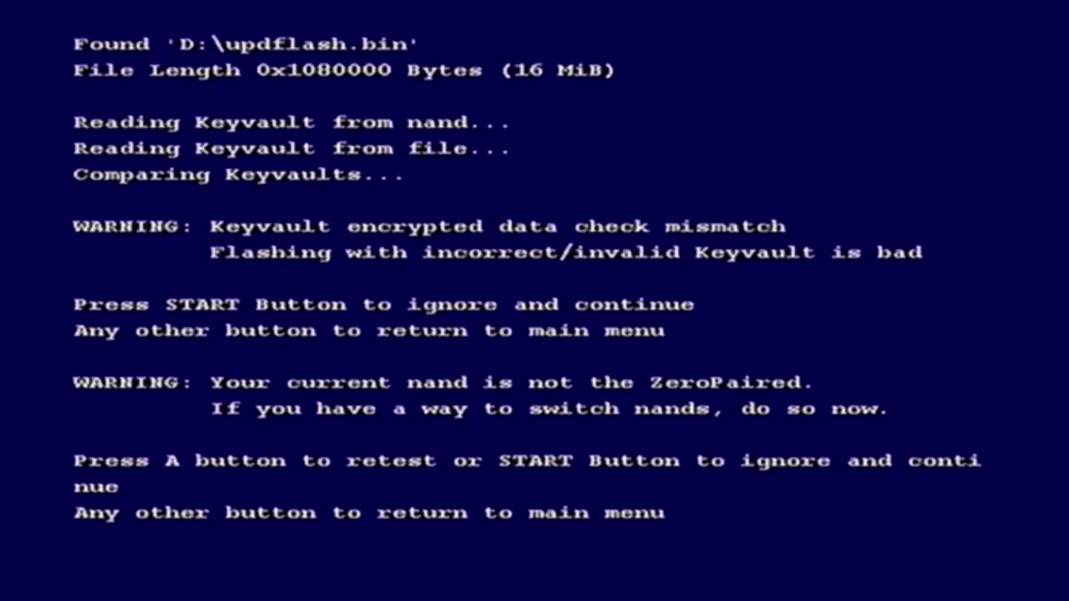
Step: Ignore the keyvault mismatch warning, flash updflash.bin to 100%, and return to Write To Nand
key(Return)
key(Return)
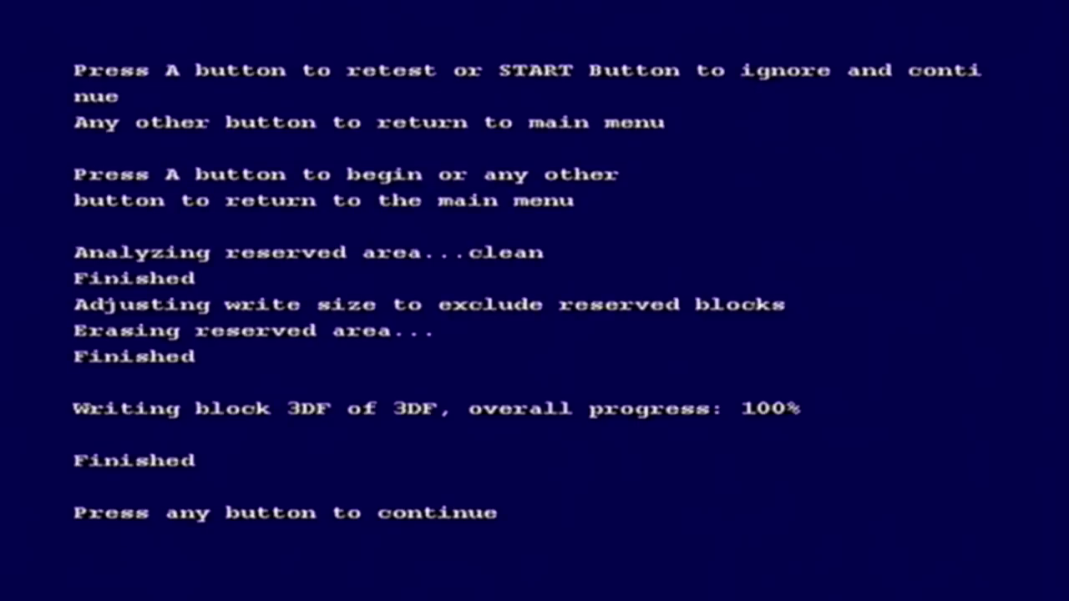
key(Return)
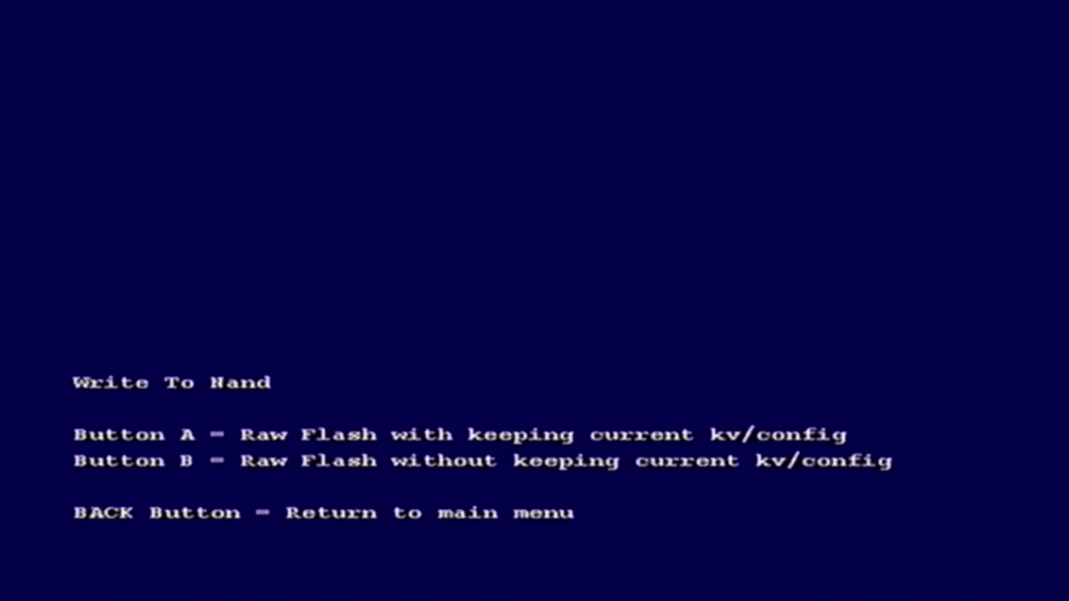
Step: Back out of Flash360 to the main menu and shut the console down
key(Escape)
key(Escape)
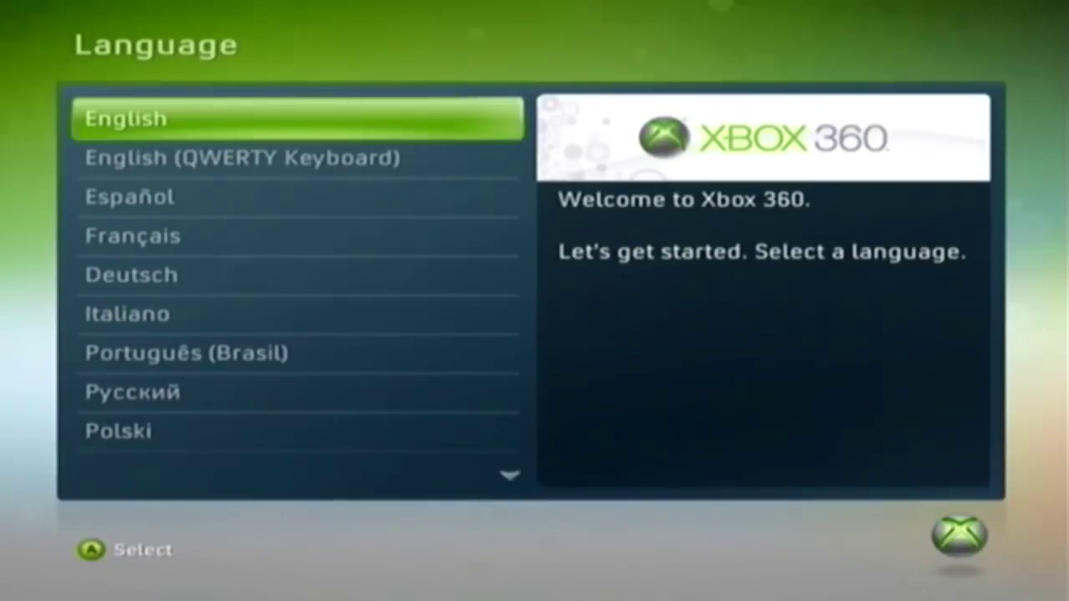
Step: Finish first-time setup with English, United States locale, and family game ratings skipped
key(Return)
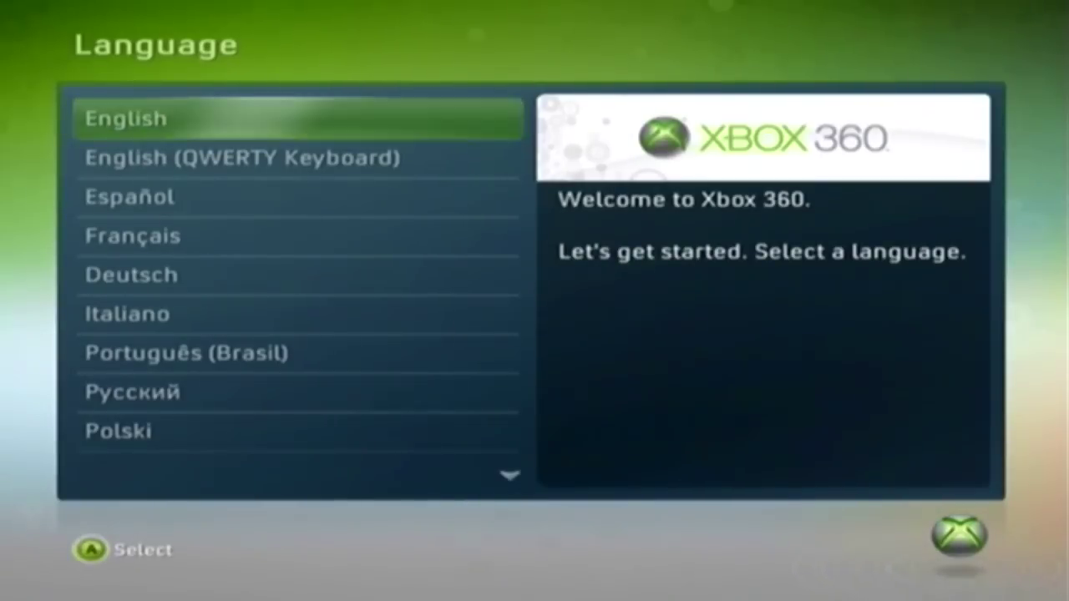
key(Down)
key(Up)
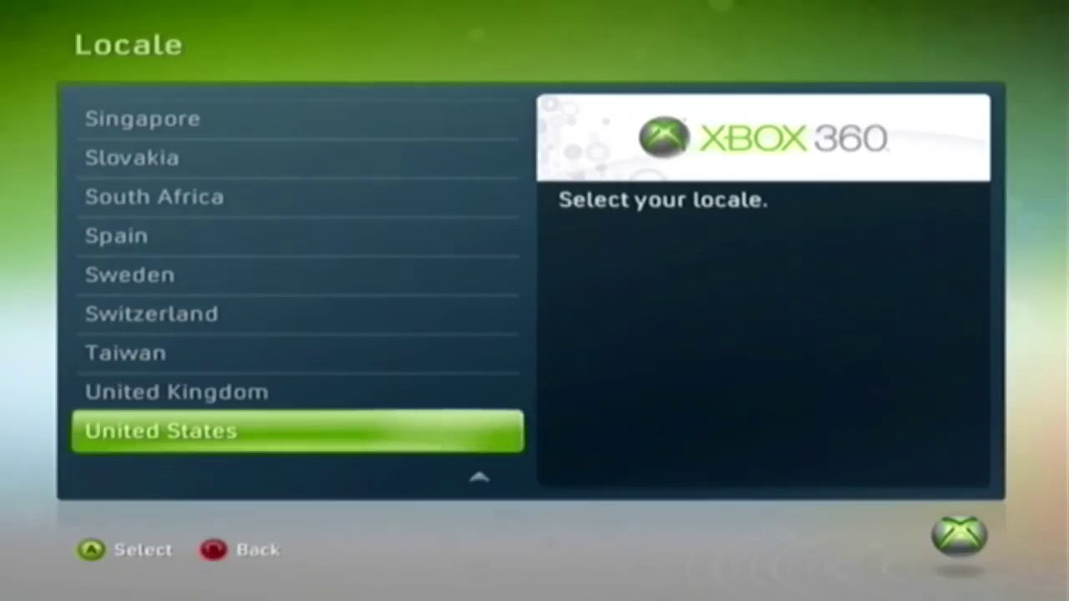
key(Up)
key(Down)
key(Return)
key(Down)
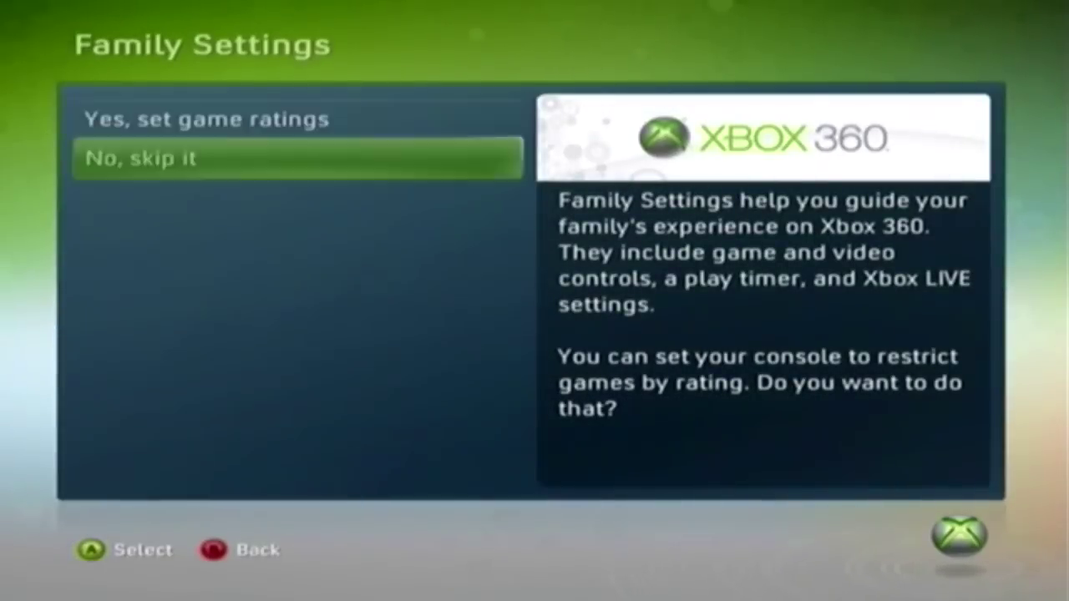
key(Return)
key(Return)
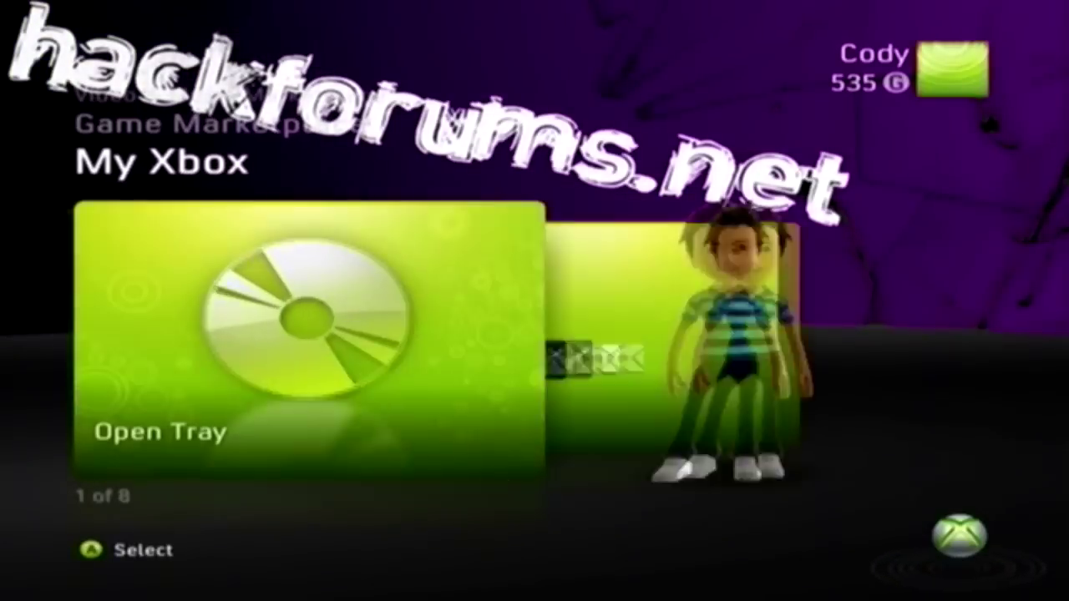
Step: Set Console Settings > Display > Screen Format to Widescreen and back out to System Settings
key(Right)
key(Right)
key(Right)
key(Right)
key(Right)
key(Right)
key(Right)
key(Return)
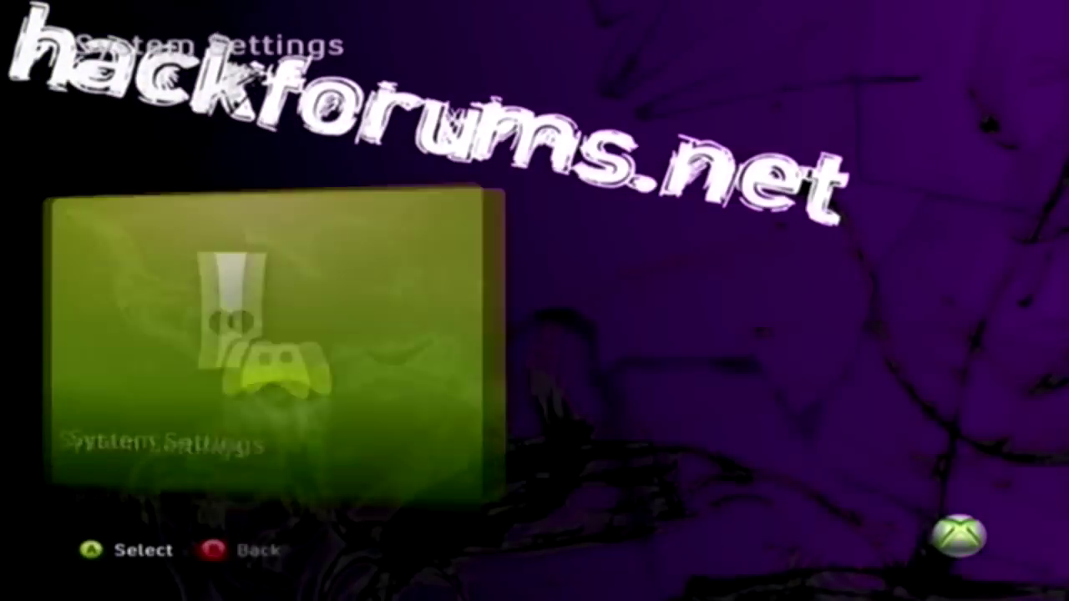
key(Down)
key(Down)
key(Down)
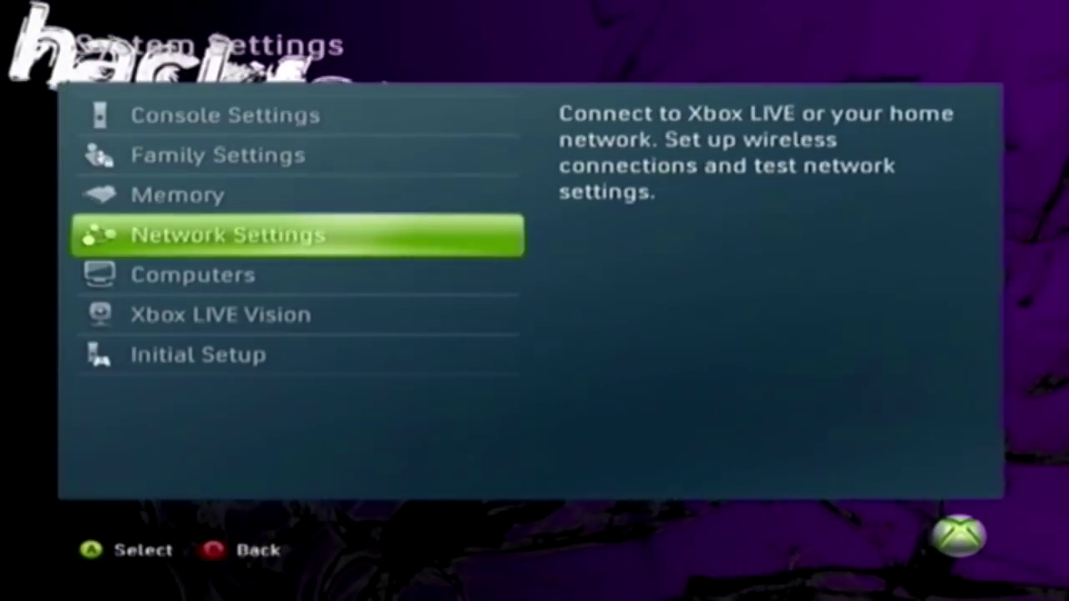
key(Up)
key(Up)
key(Up)
key(Return)
key(Down)
key(Up)
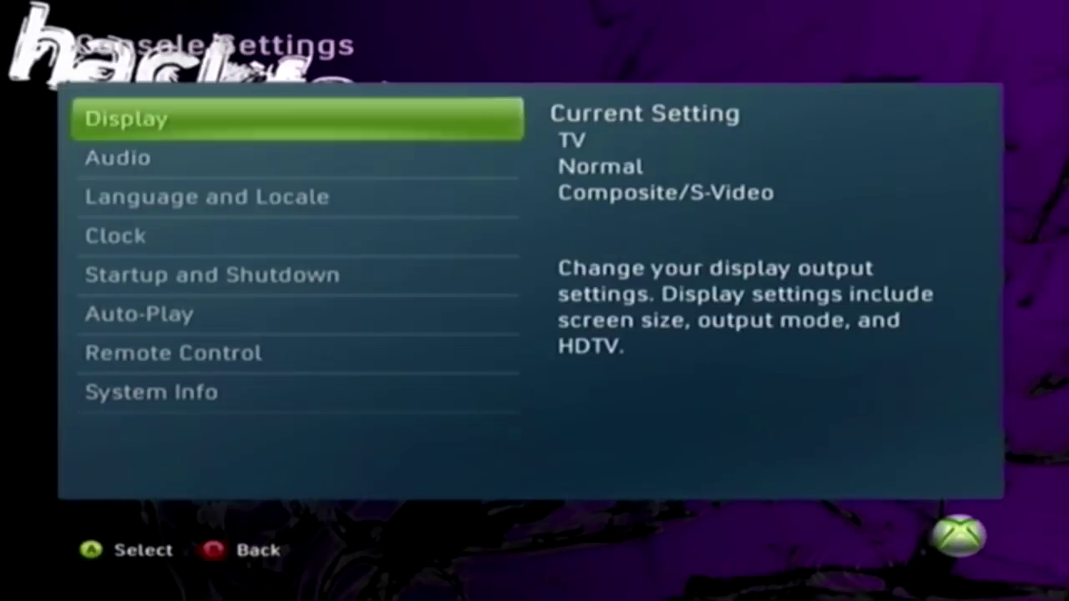
key(Return)
key(Return)
key(Down)
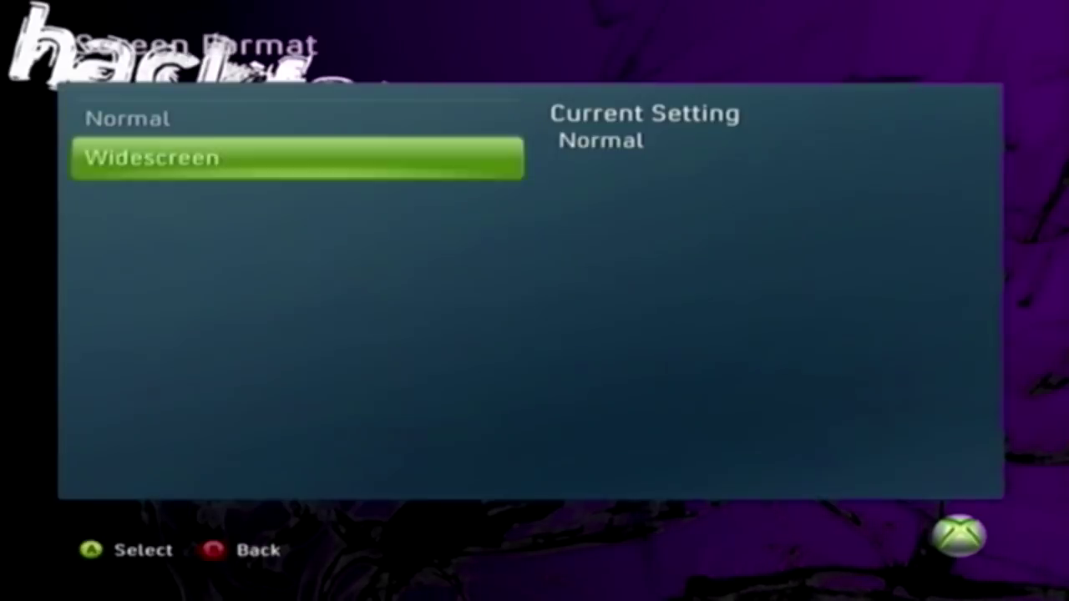
key(Return)
key(Escape)
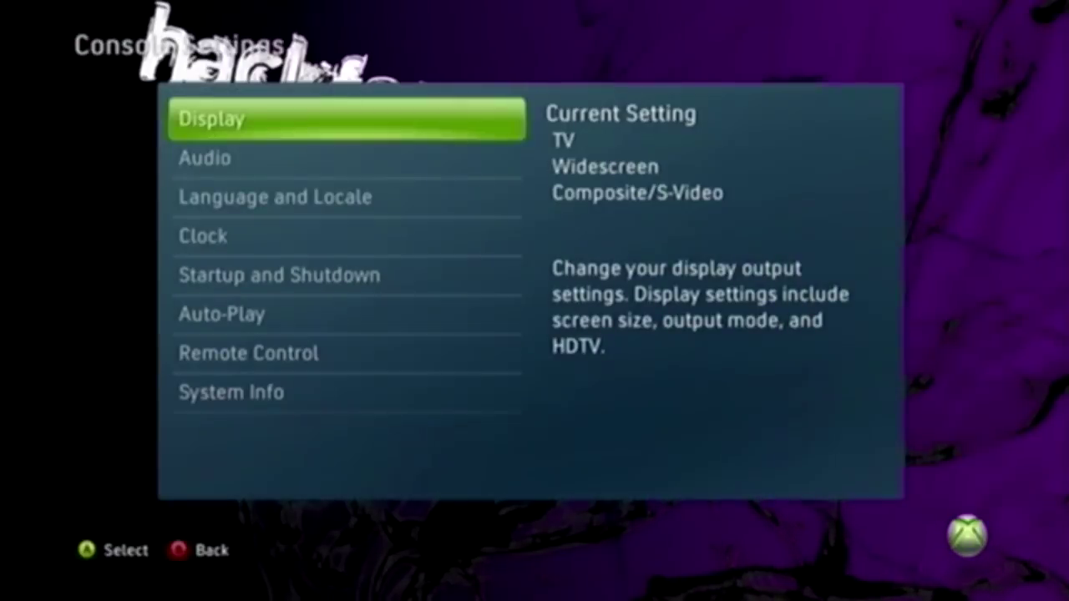
key(Escape)
key(Escape)
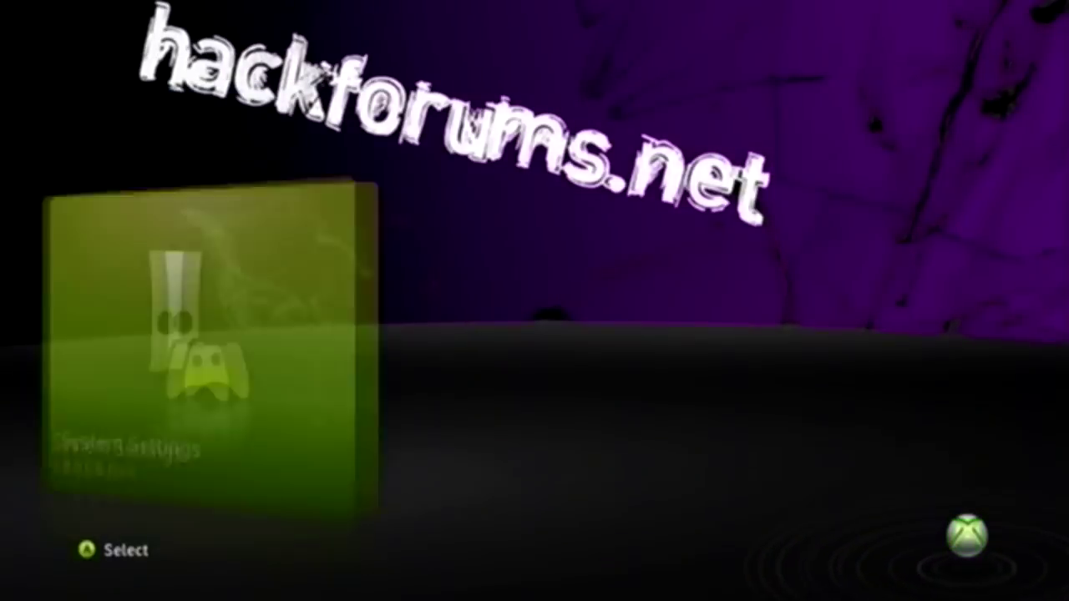
Step: Launch XeXMenu 1.1 from the dashboard's Game Library
key(Left)
key(Left)
key(Left)
key(Left)
key(Left)
key(Left)
key(Left)
key(Right)
key(Right)
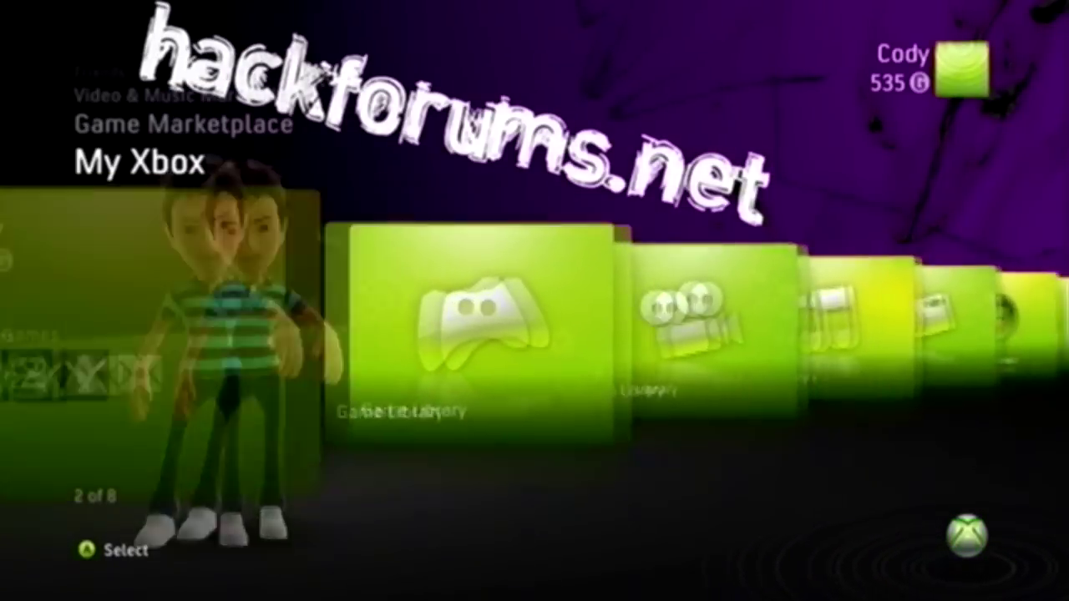
key(Return)
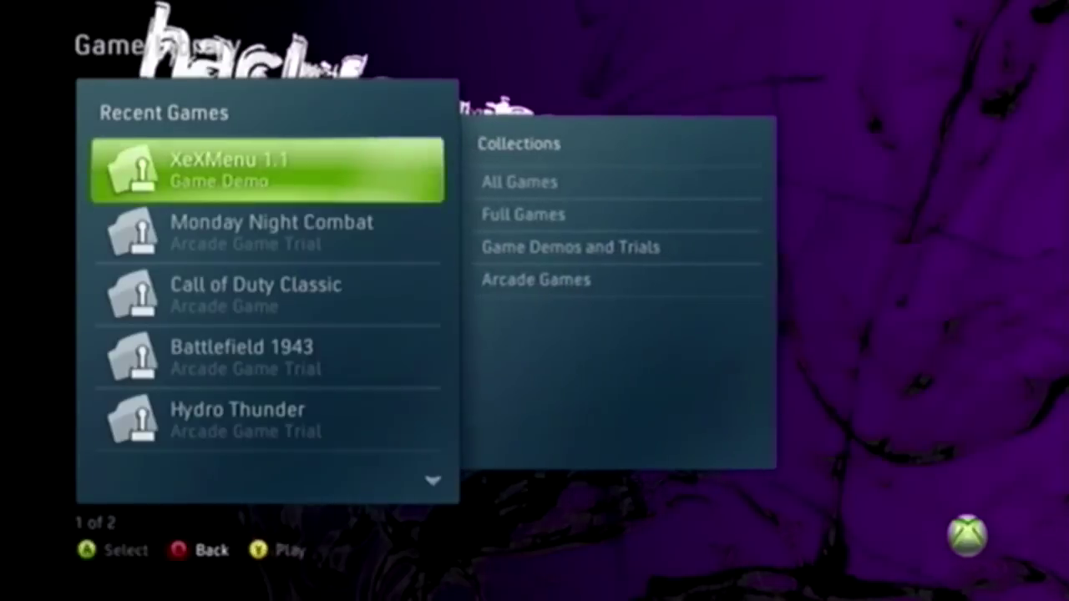
key(Return)
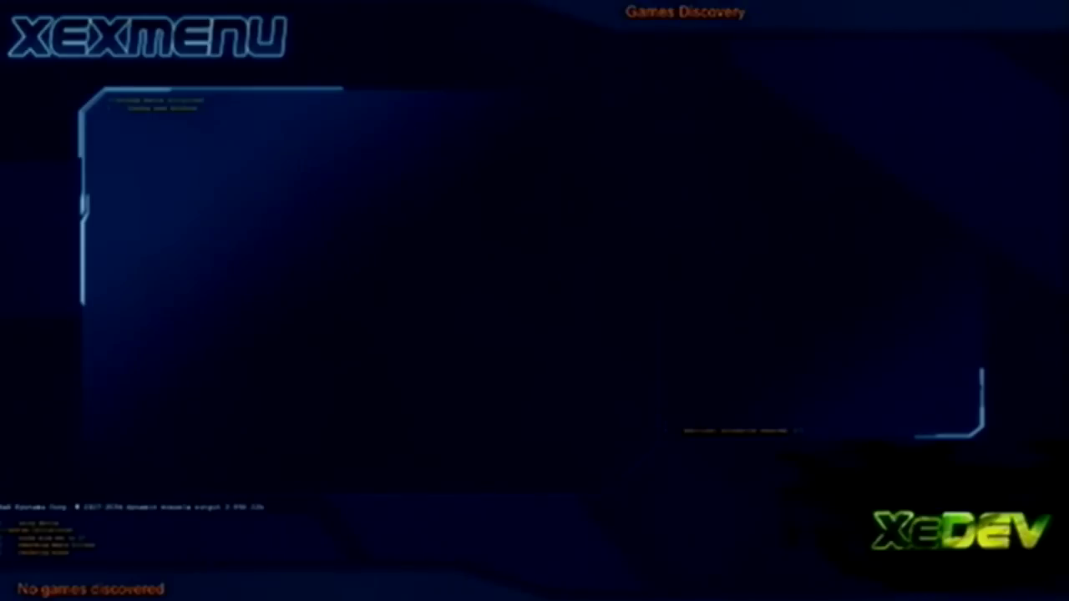
Step: Open Usb0's Freestyle Dash folder and run its default.xex to start FreeStyle Dash
key(Down)
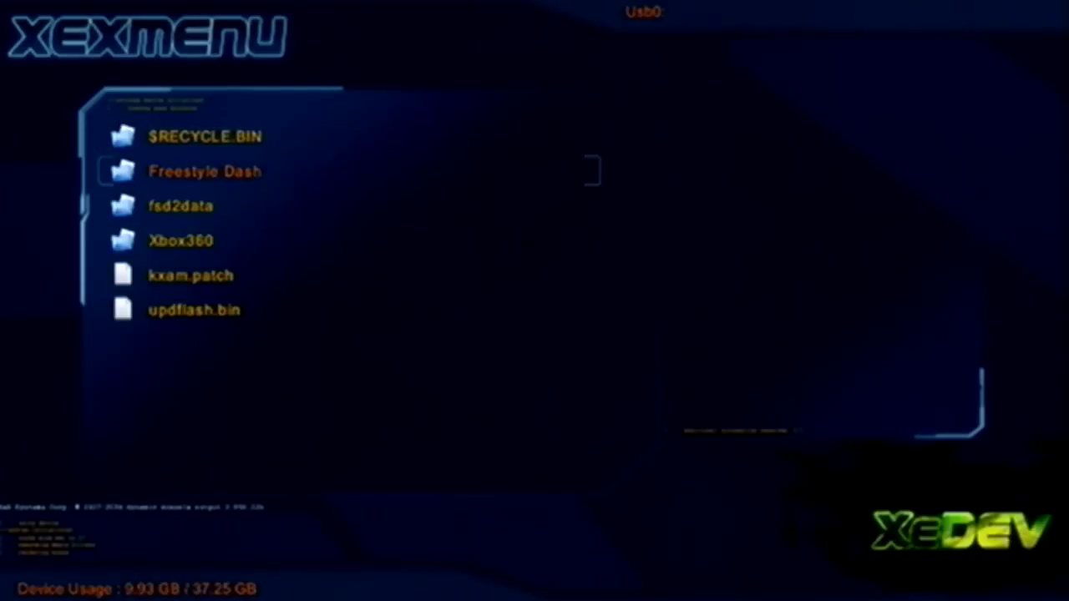
key(Return)
key(Down)
key(Down)
key(Down)
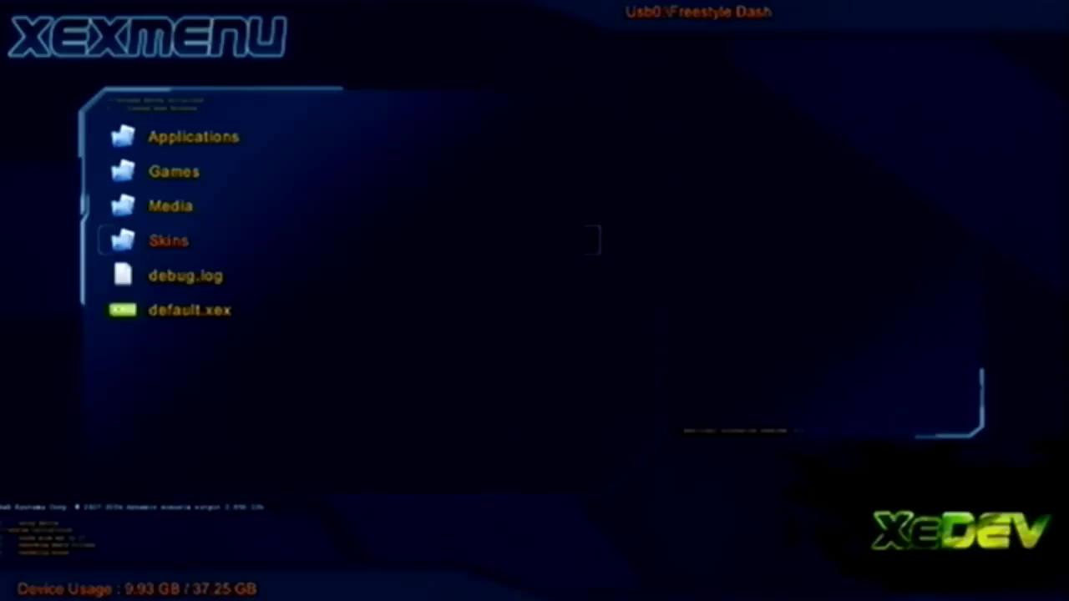
key(Down)
key(Up)
key(Up)
key(Down)
key(Down)
key(Down)
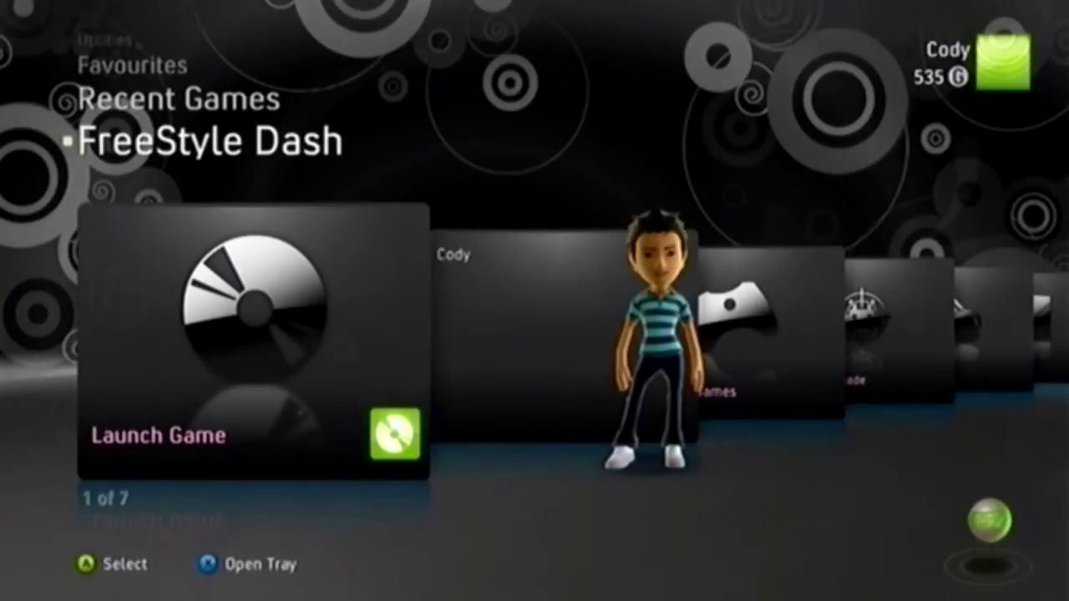
Step: Open FreeStyle Dash's File Manager from the Utilities category
key(Right)
key(Left)
key(Right)
key(Right)
key(Right)
key(Right)
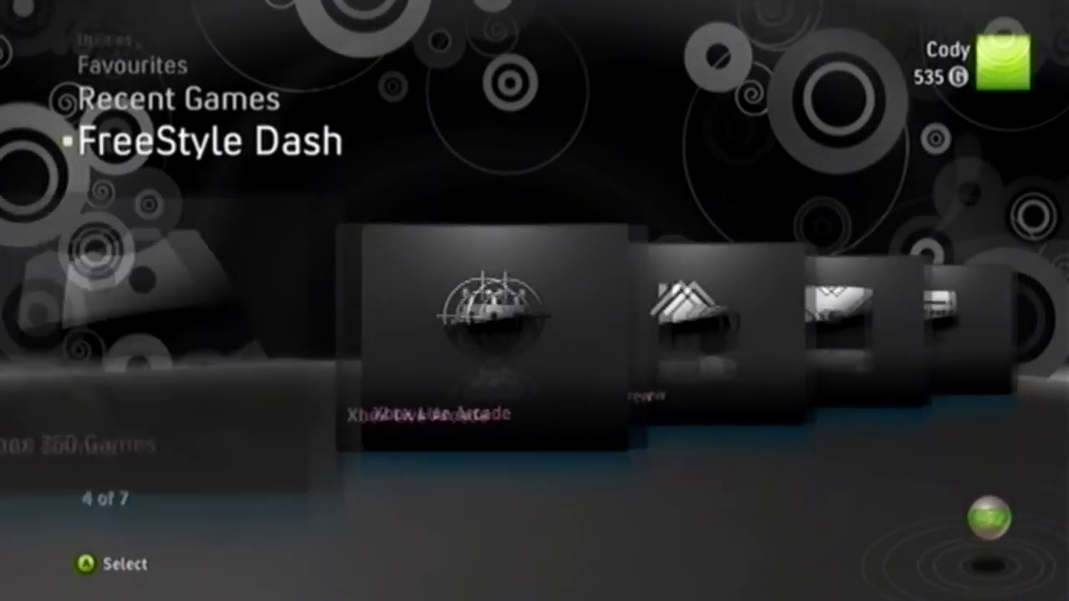
key(Down)
key(Down)
key(Right)
key(Right)
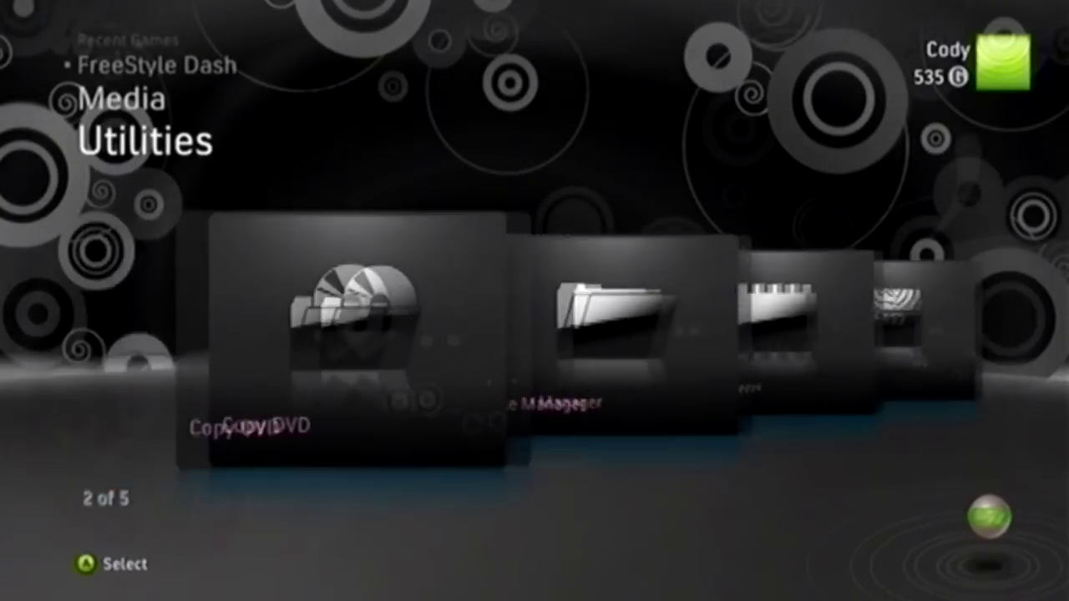
key(Return)
Step: Browse to Usb0:\Freestyle Dash\Applications\Flash Installer and launch its default.xex
key(Down)
key(Down)
key(Down)
key(Down)
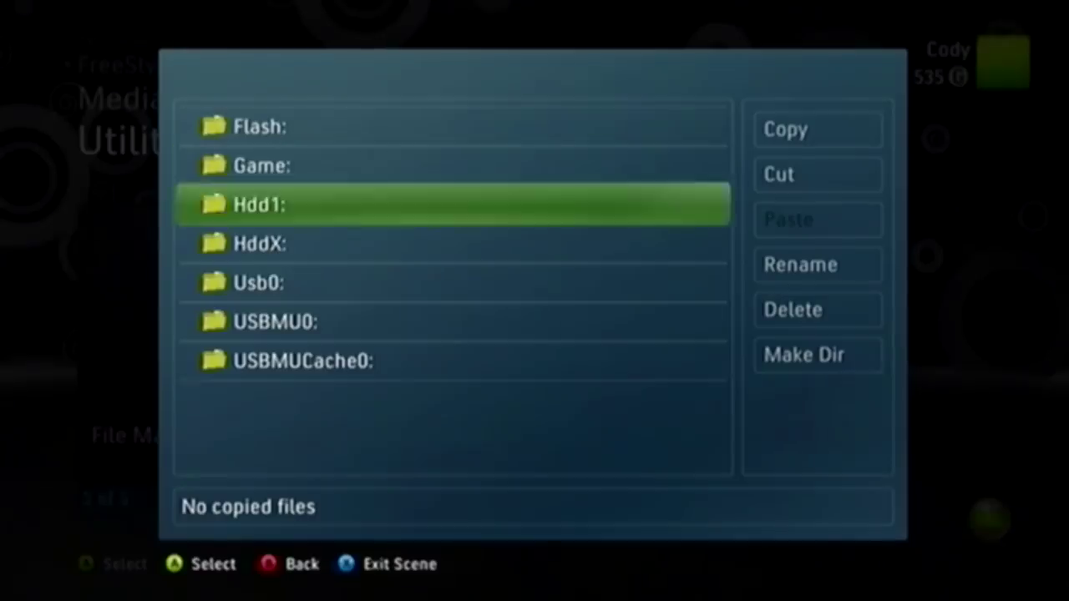
key(Return)
key(Down)
key(Down)
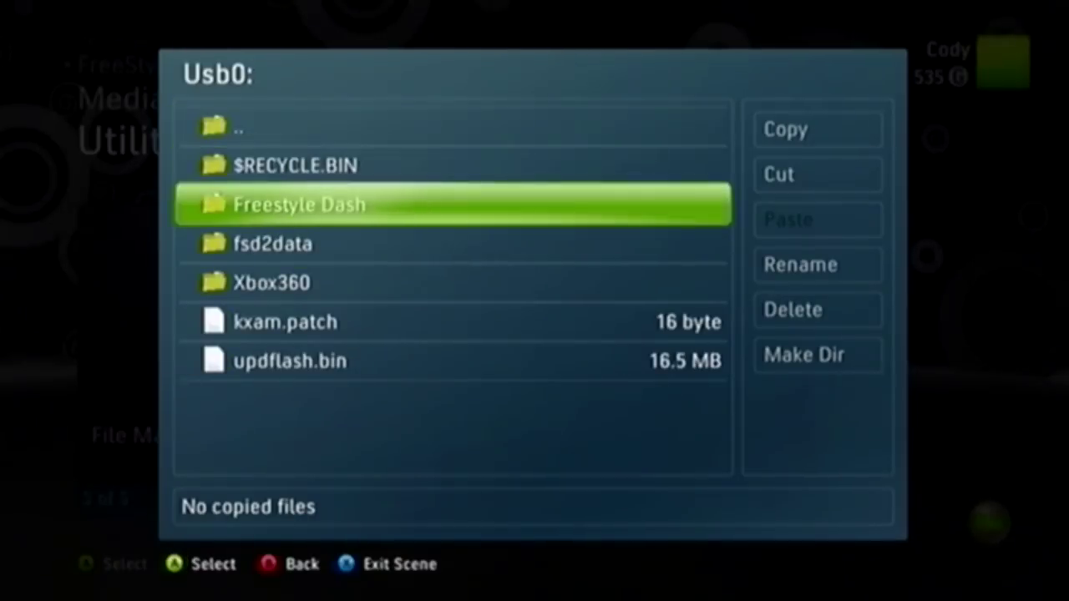
key(Return)
key(Down)
key(Return)
key(Down)
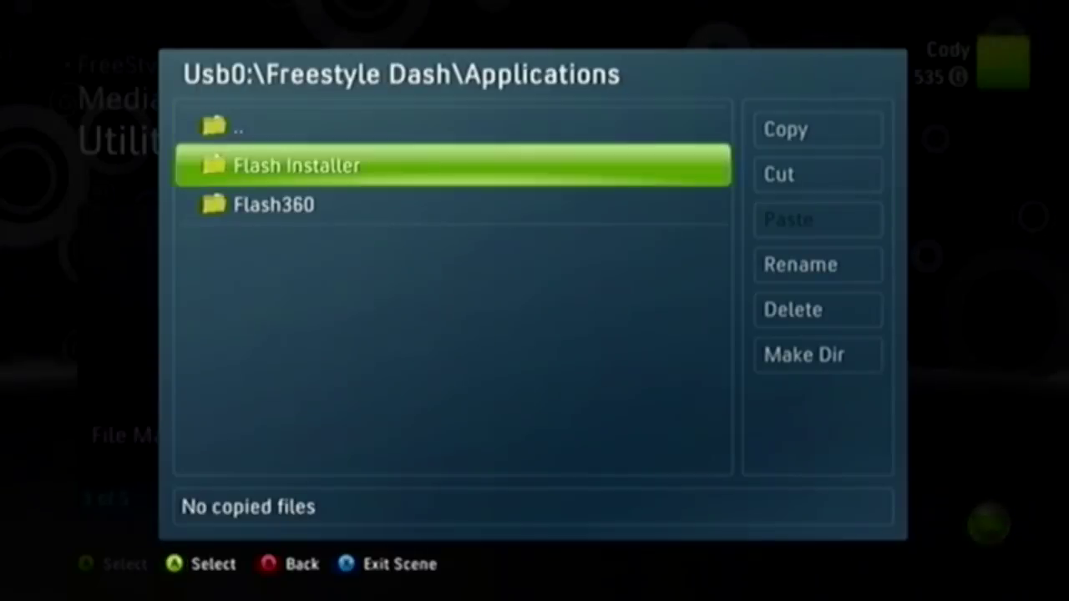
key(Return)
key(Down)
key(Up)
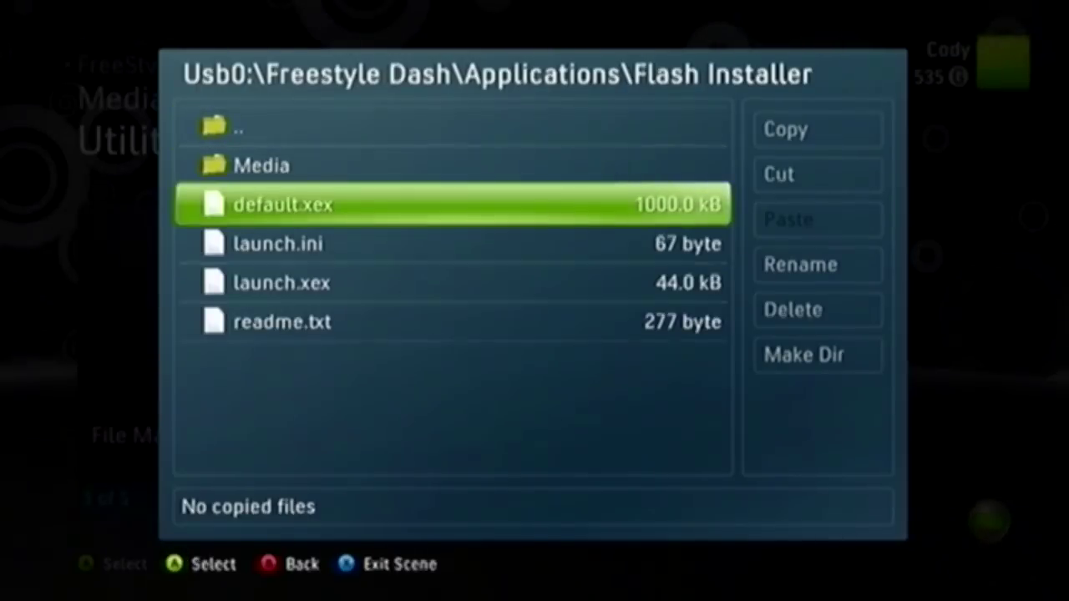
key(Return)
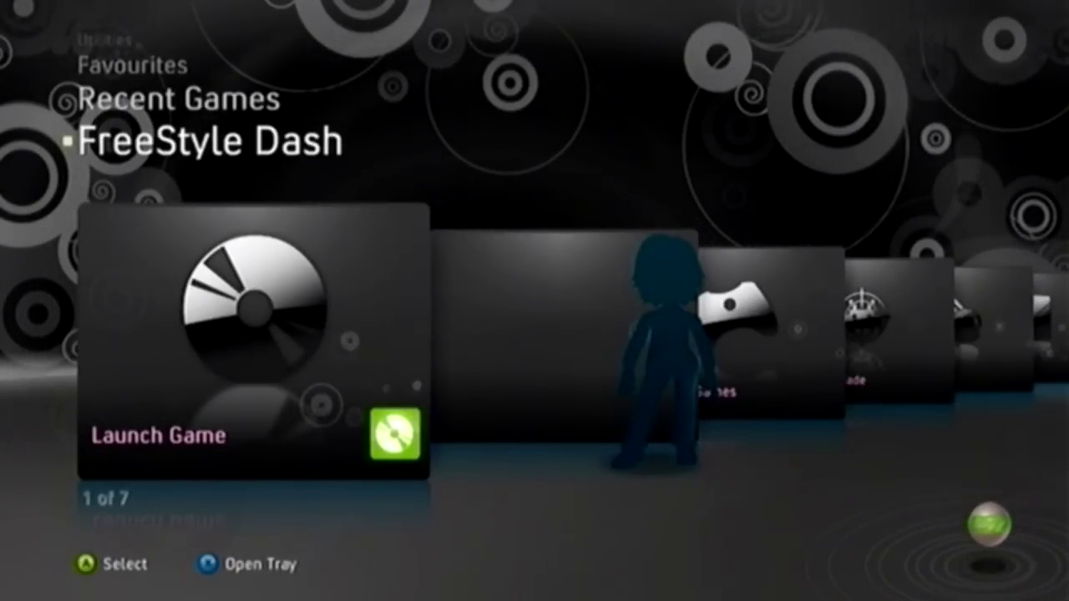
Step: Open the File Manager from FreeStyle Dash's Utilities category
key(Right)
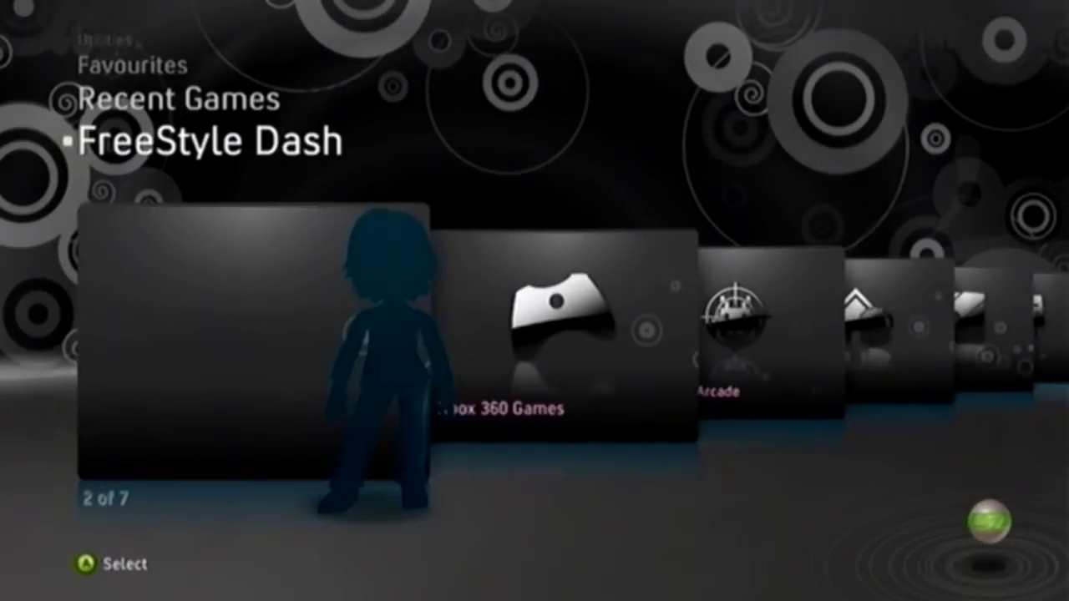
key(Left)
key(Right)
key(Left)
key(Up)
key(Up)
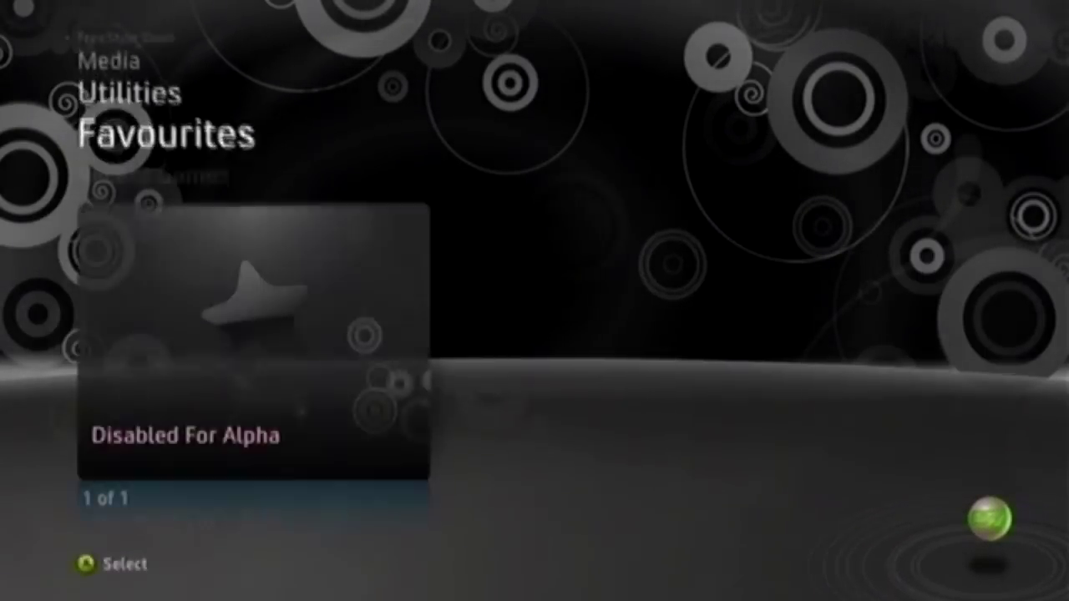
key(Up)
key(Up)
key(Down)
key(Right)
key(Right)
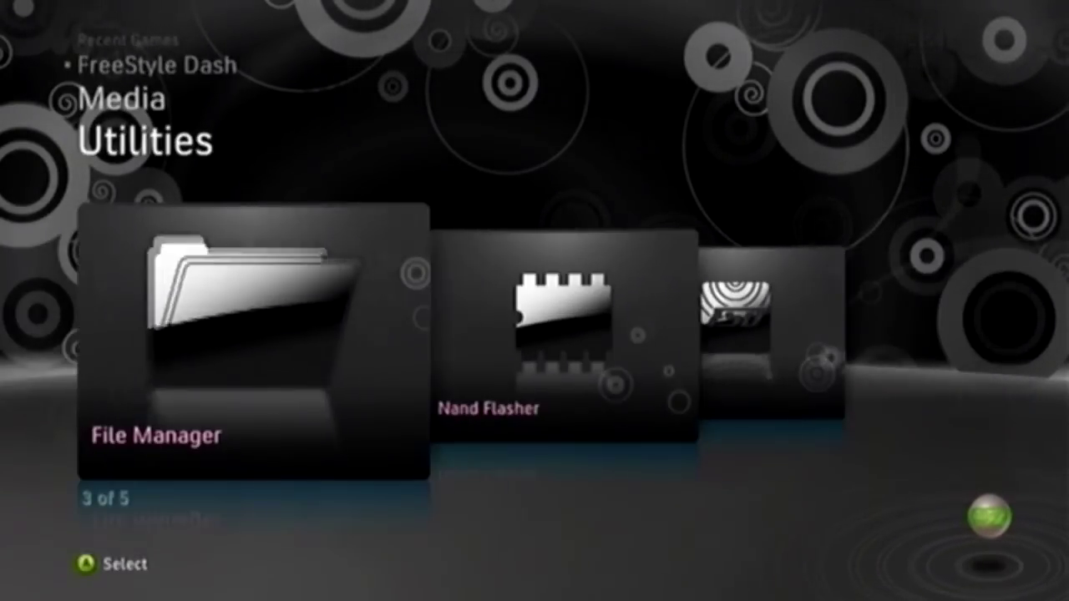
key(Return)
Step: Copy kxam.patch from the Usb0: drive
key(Down)
key(Down)
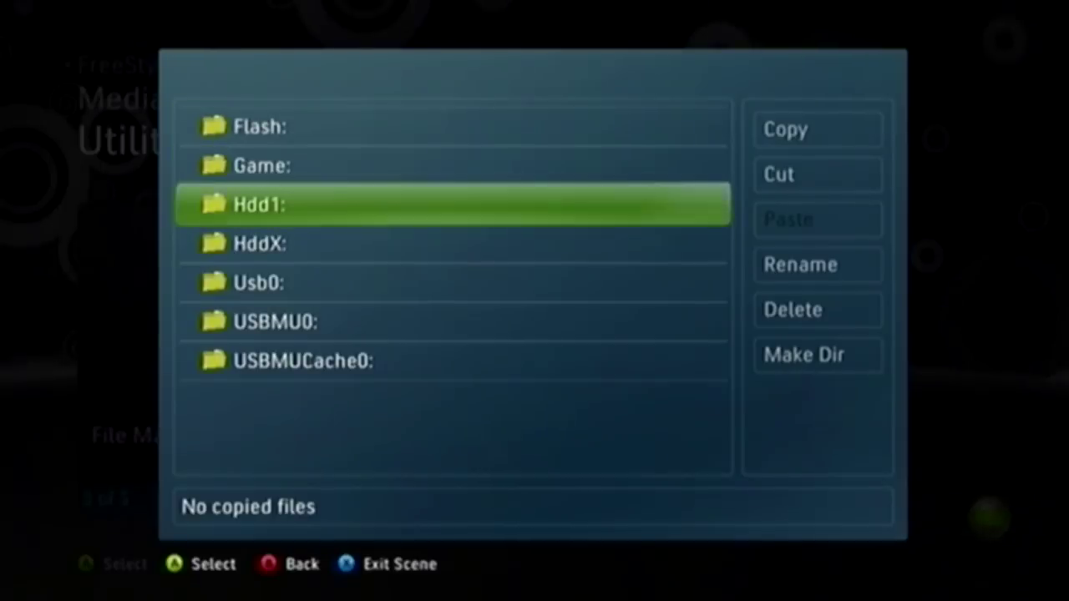
key(Down)
key(Down)
key(Return)
key(Down)
key(Down)
key(Down)
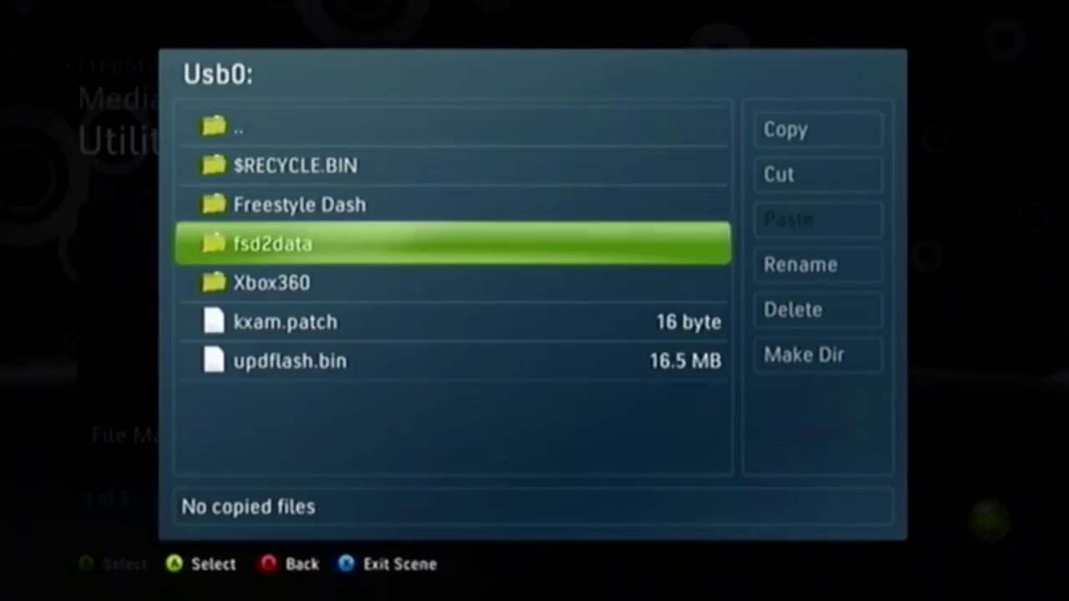
key(Down)
key(Down)
key(Return)
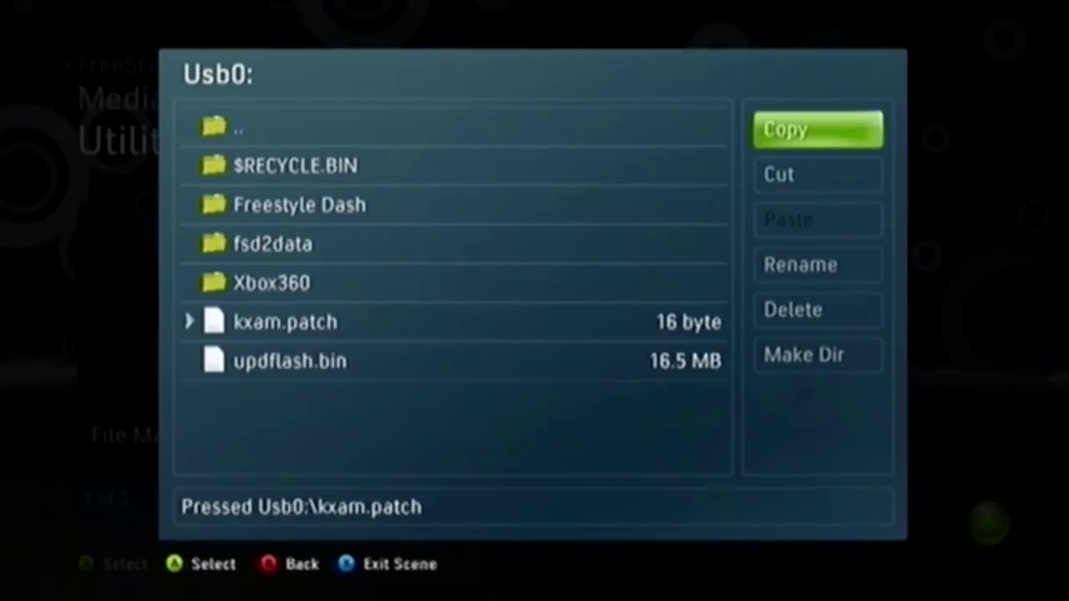
key(Return)
Step: Paste kxam.patch into the root of Hdd1: and return to the drive list
key(Left)
key(Escape)
key(Down)
key(Down)
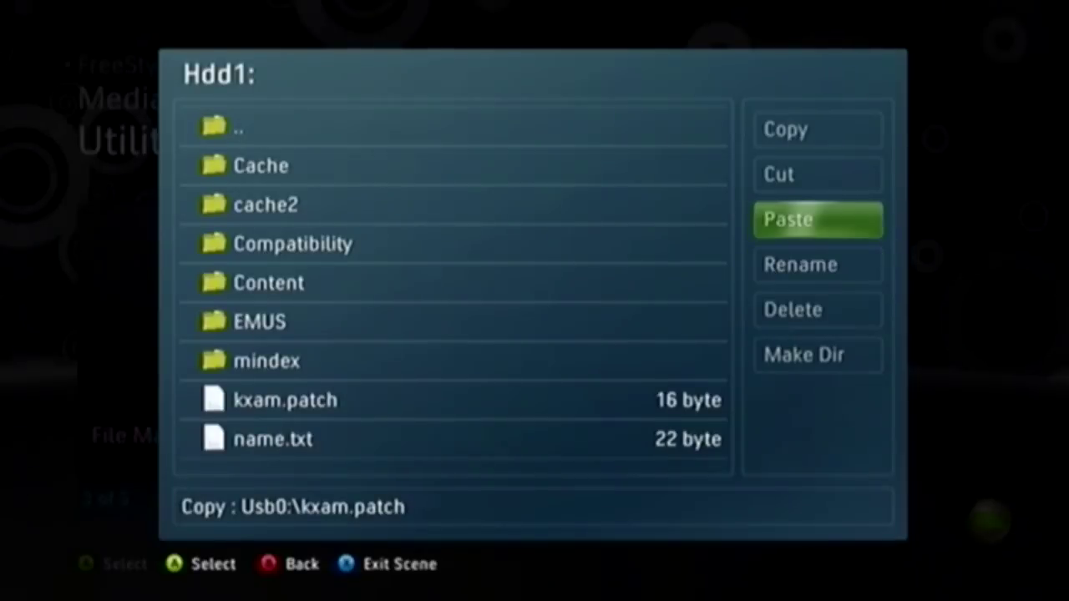
key(Return)
key(Down)
key(Down)
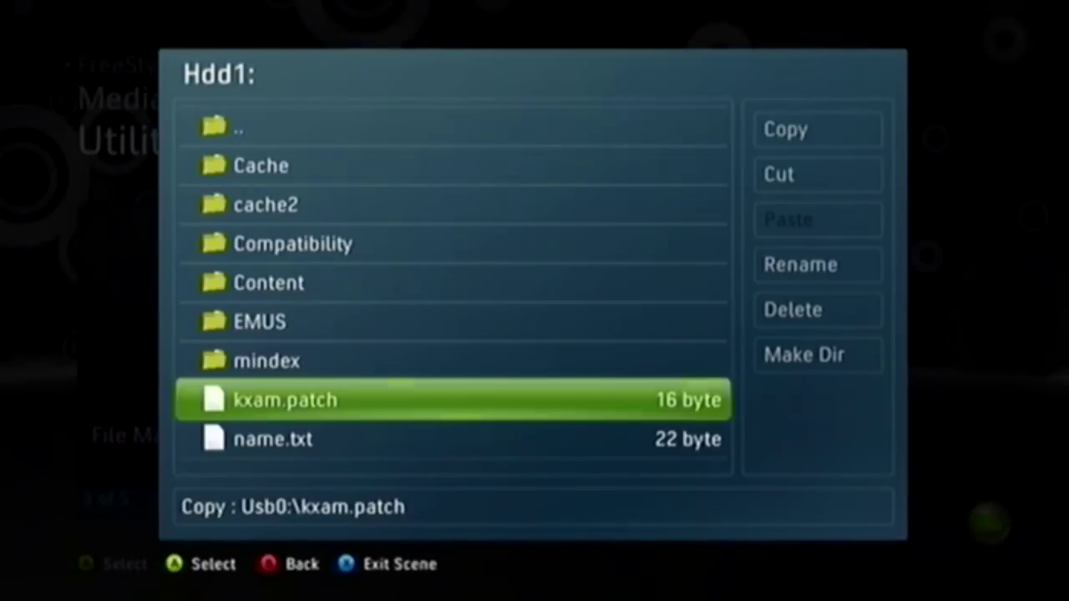
key(Escape)
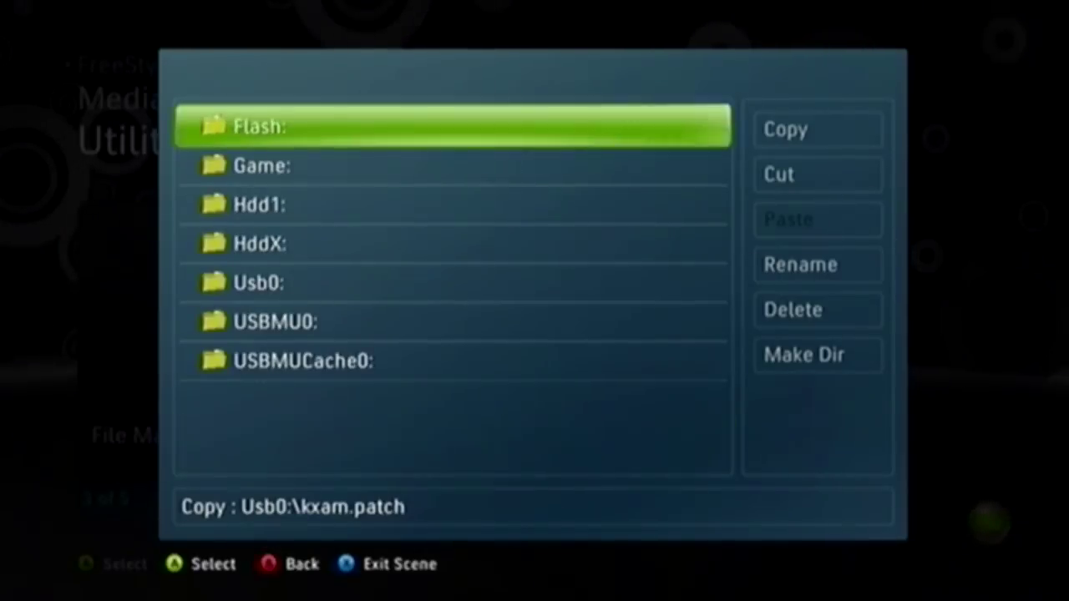
Step: Close the File Manager and sign in the second local profile, then return to Launch Game
key(Escape)
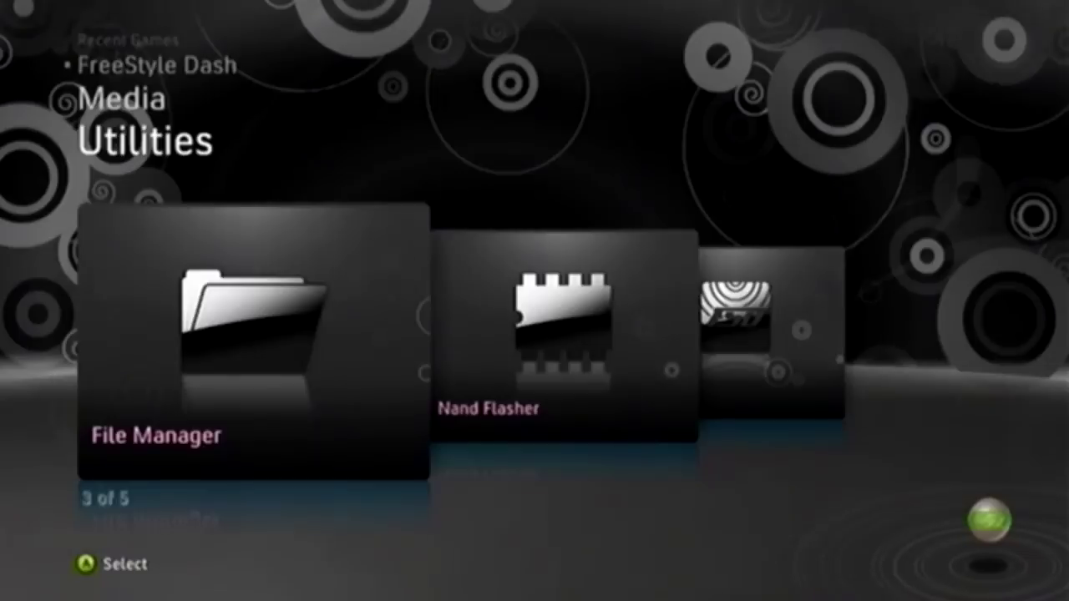
key(Down)
key(Down)
key(Down)
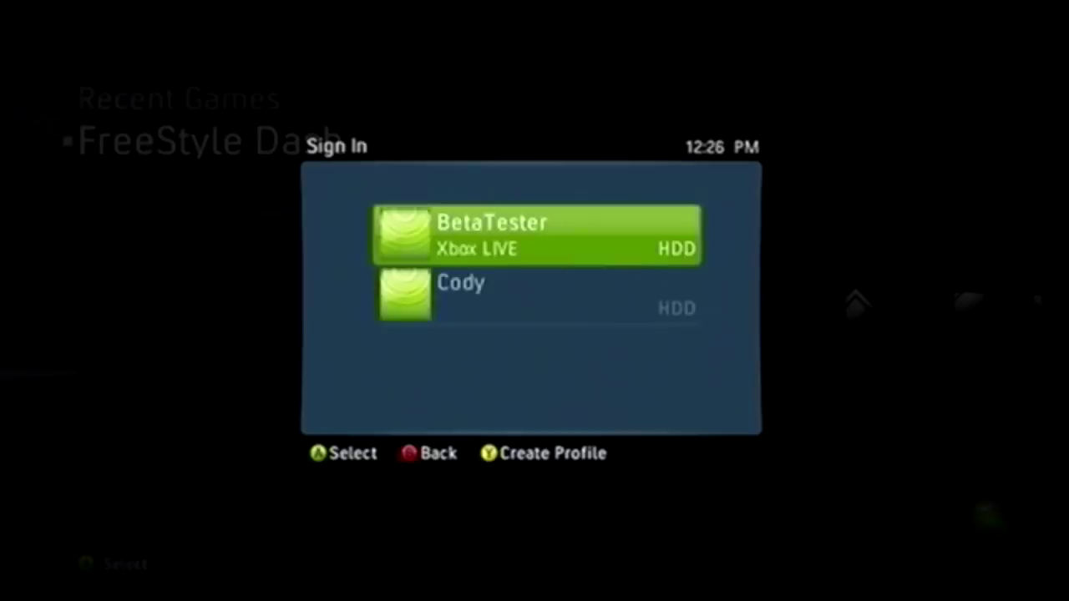
key(Down)
key(Return)
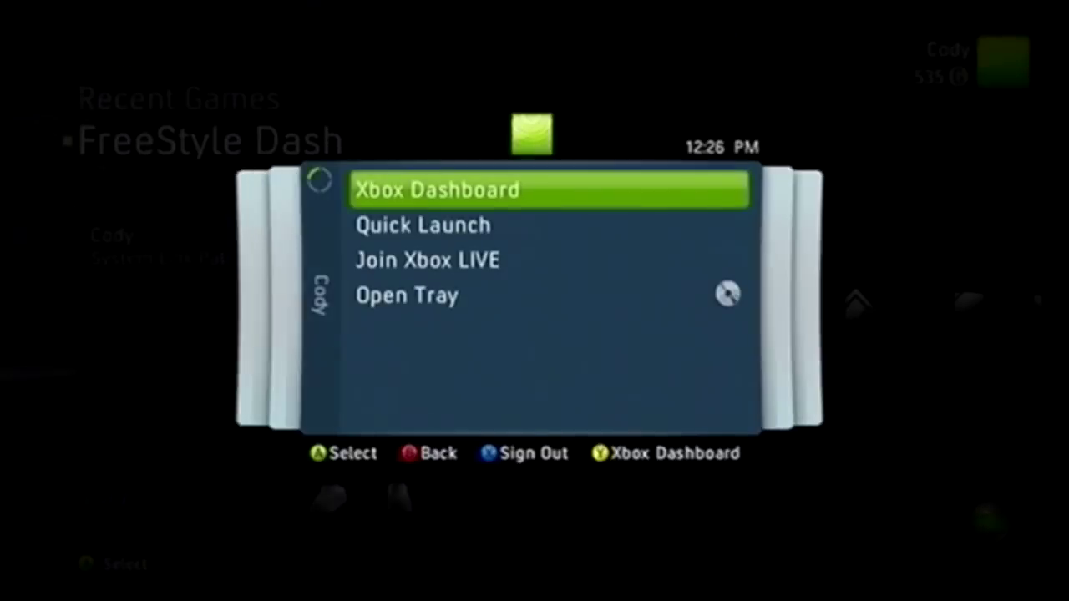
key(Escape)
key(Left)
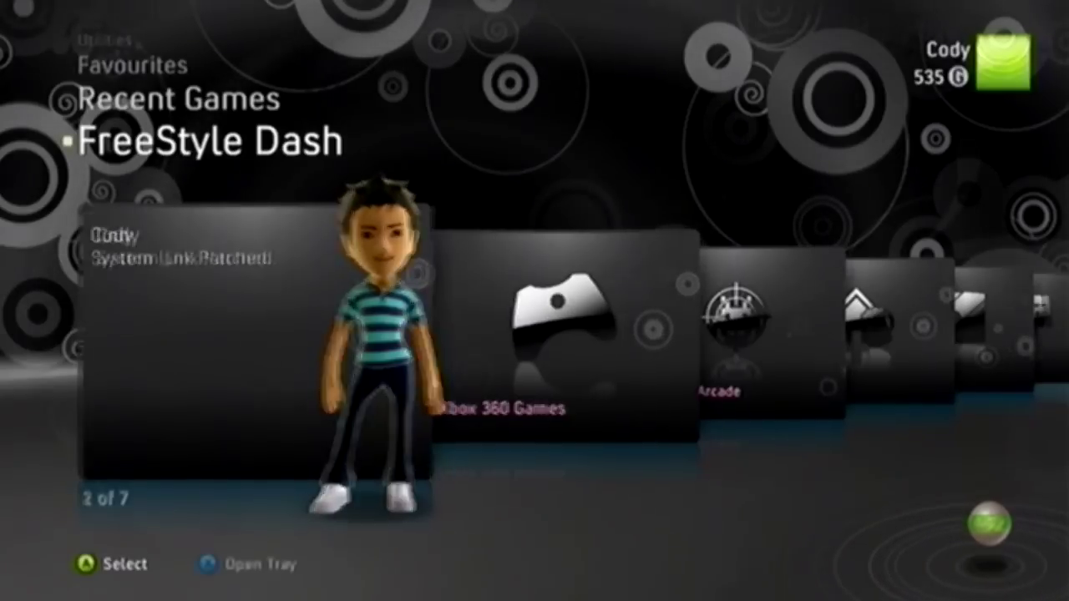